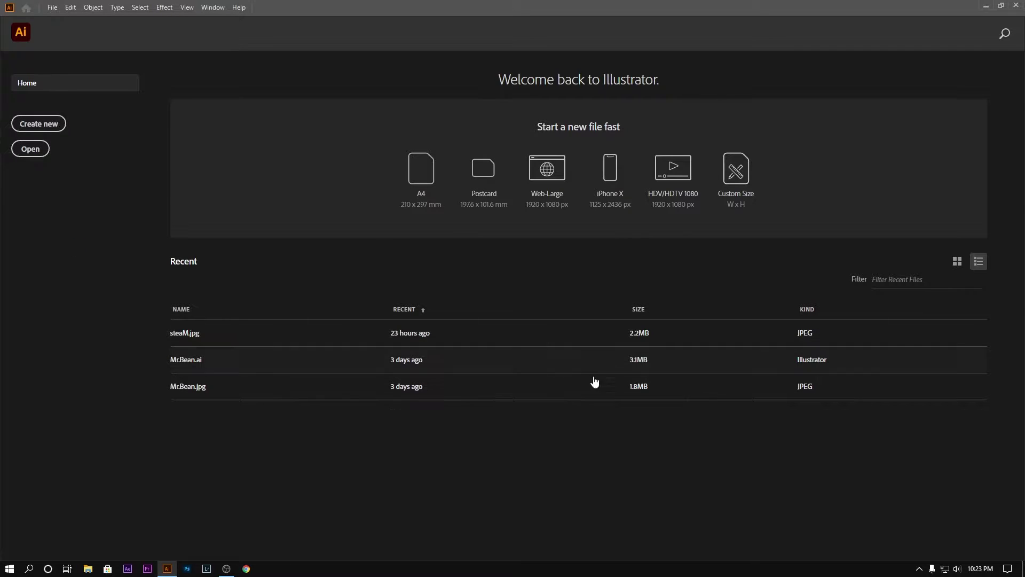
# Create a new blank document using the 1920 × 1080 px preset
pyautogui.hotkey('ctrl', 'n')
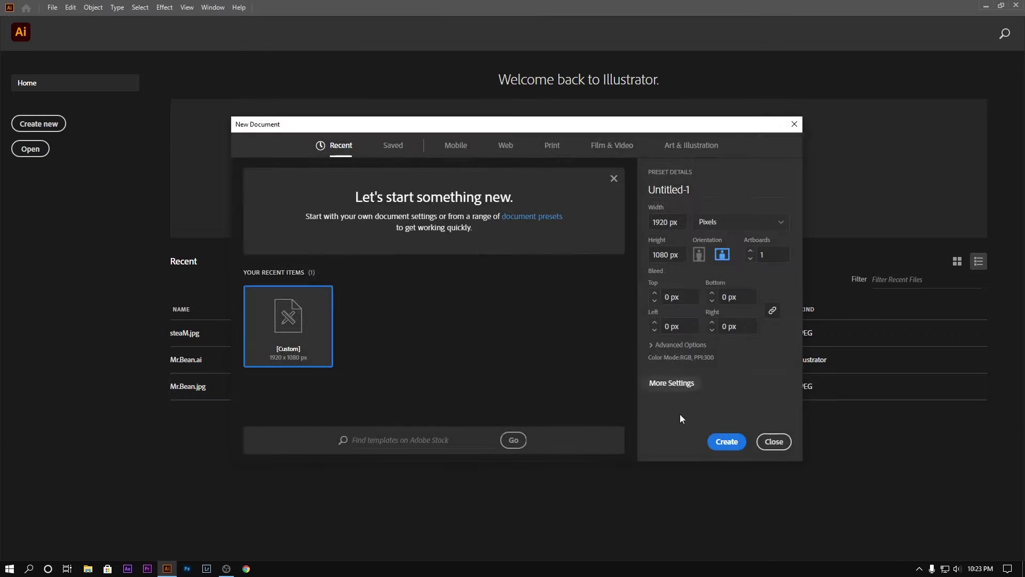
pyautogui.click(725, 442)
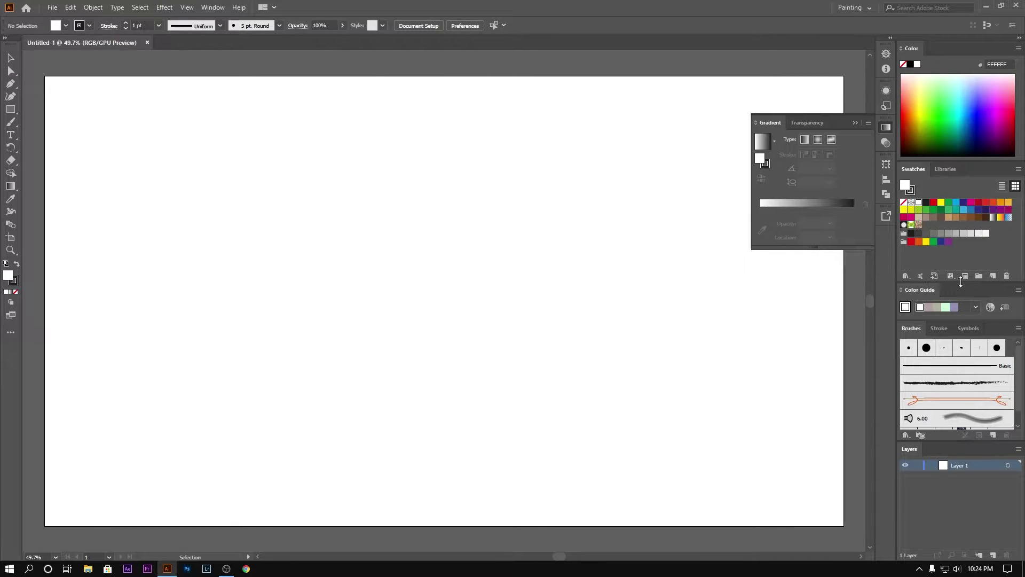
# Draw three no-fill circles of increasing size on the artboard
pyautogui.moveTo(10, 110); pyautogui.dragTo(43, 132)
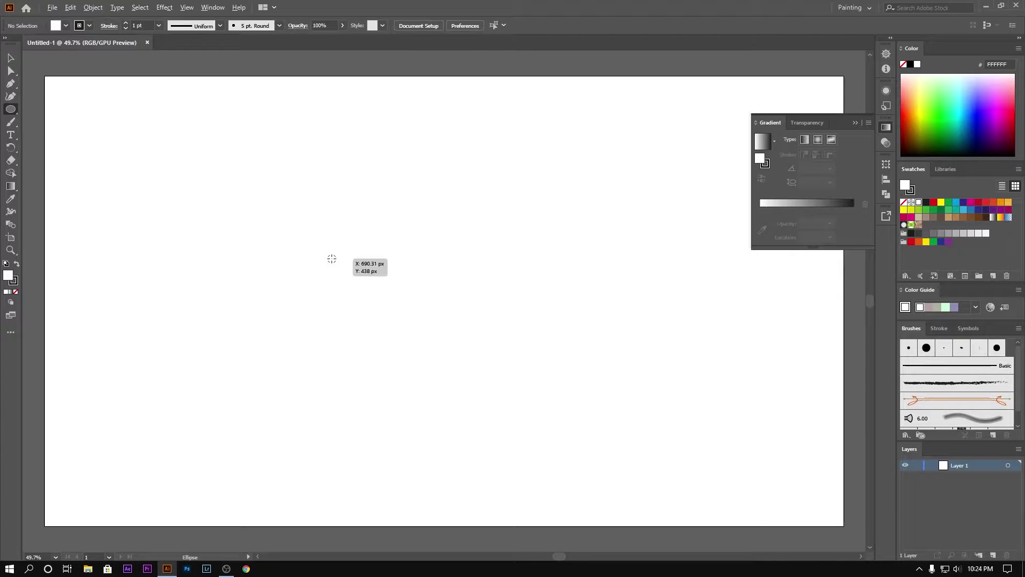
pyautogui.moveTo(350, 270); pyautogui.dragTo(350, 270)
pyautogui.scroll(4, 326, 262)
pyautogui.press('v')
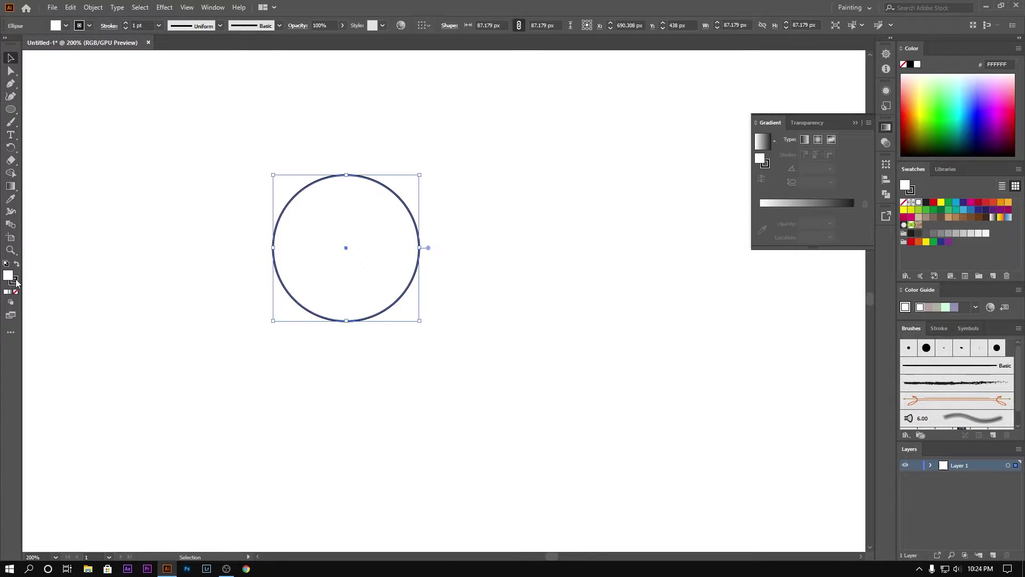
pyautogui.press('/')
pyautogui.moveTo(409, 286); pyautogui.dragTo(430, 298)
pyautogui.moveTo(441, 333)
pyautogui.mouseDown()
pyautogui.moveTo(478, 354)
pyautogui.moveTo(462, 353)
pyautogui.moveTo(465, 323)
pyautogui.mouseUp()
pyautogui.moveTo(488, 359); pyautogui.dragTo(518, 394)
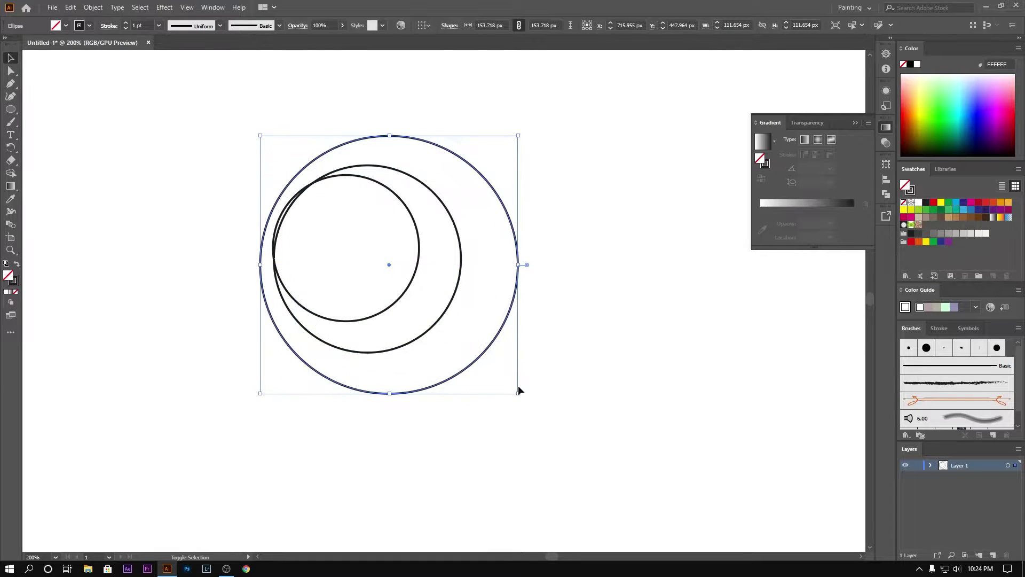
# Align the three circles on horizontal and vertical centres and slightly enlarge the middle one
pyautogui.hotkey('ctrl', 'a')
pyautogui.click(459, 25)
pyautogui.click(502, 25)
pyautogui.click(572, 190)
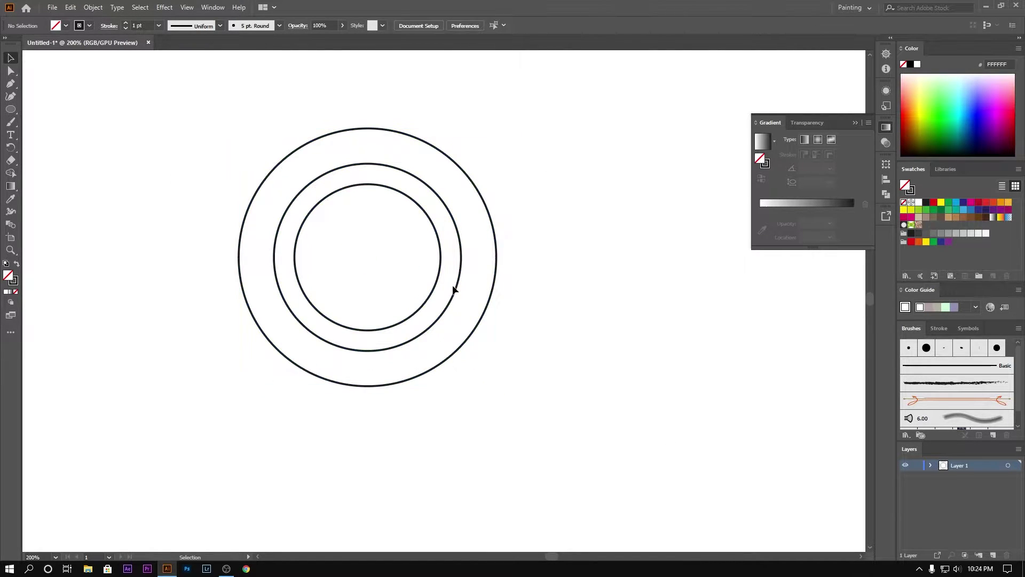
pyautogui.click(455, 287)
pyautogui.moveTo(460, 351); pyautogui.dragTo(469, 359)
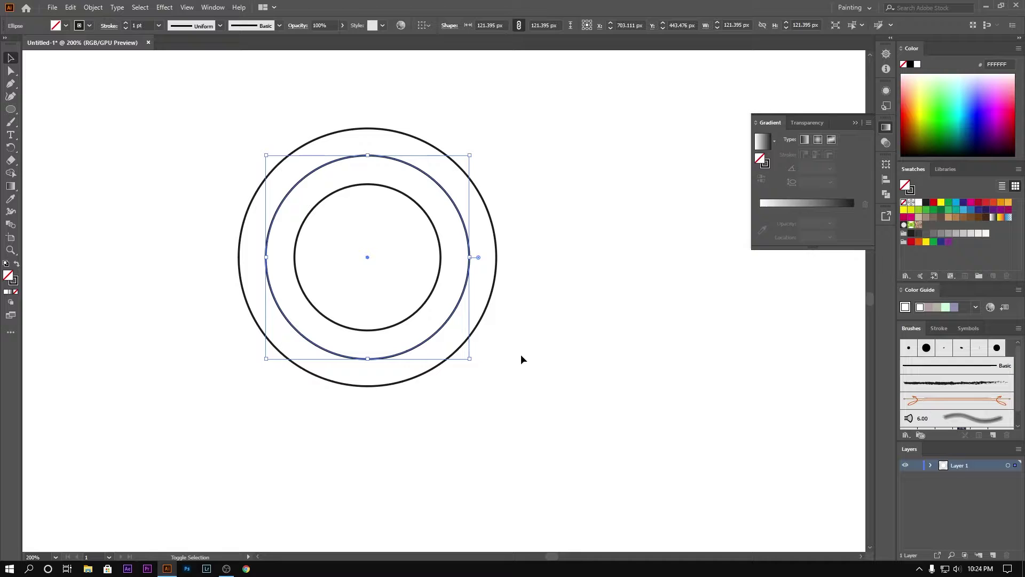
pyautogui.click(558, 361)
pyautogui.click(479, 325)
pyautogui.click(582, 354)
# Place a copy of the three-circle ring set below and to the left
pyautogui.scroll(-2, 478, 291)
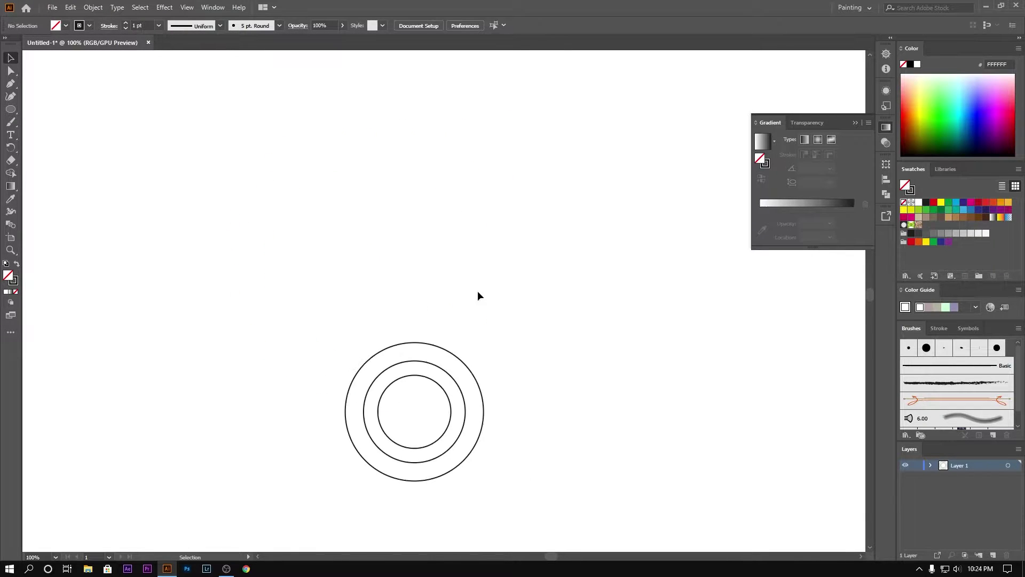
pyautogui.moveTo(220, 335); pyautogui.dragTo(530, 516)
pyautogui.scroll(-3, 422, 451)
pyautogui.scroll(2, 422, 453)
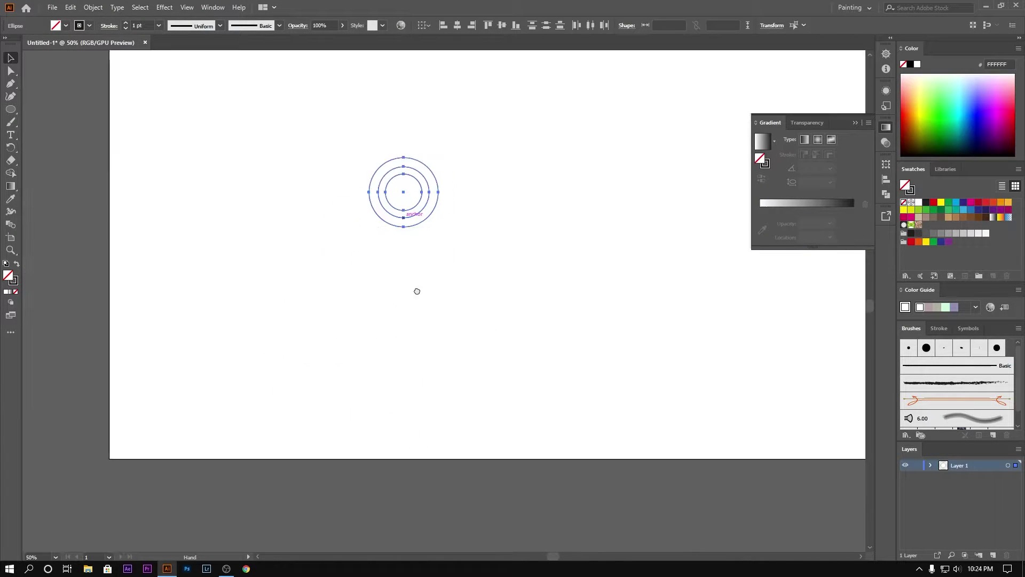
pyautogui.moveTo(305, 280)
pyautogui.mouseDown()
pyautogui.moveTo(322, 355)
pyautogui.moveTo(419, 239)
pyautogui.moveTo(404, 228)
pyautogui.mouseUp()
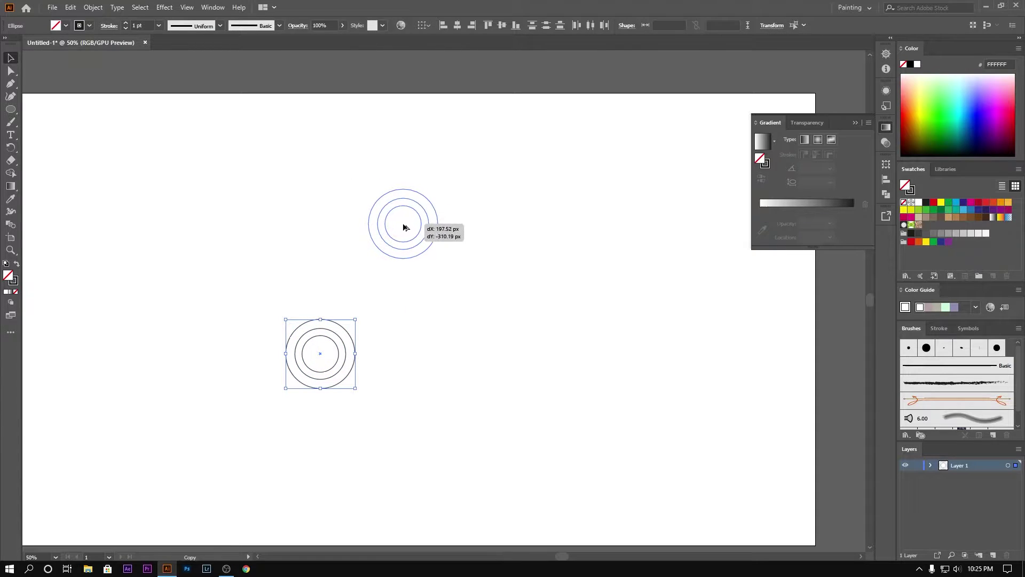
pyautogui.click(455, 319)
pyautogui.moveTo(455, 319); pyautogui.dragTo(480, 300)
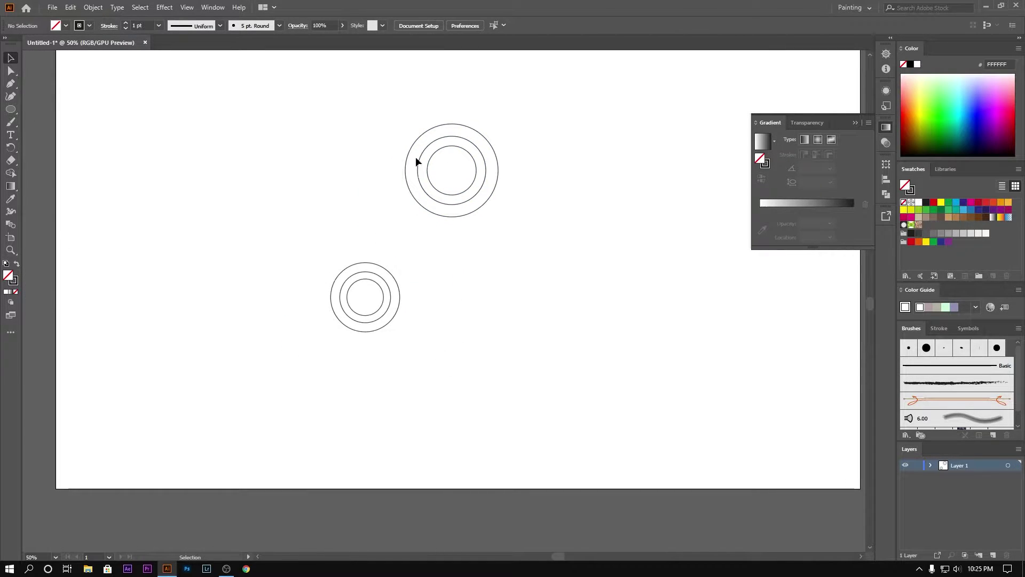
pyautogui.moveTo(400, 139); pyautogui.dragTo(501, 229)
pyautogui.click(500, 229)
pyautogui.moveTo(10, 121); pyautogui.dragTo(66, 152)
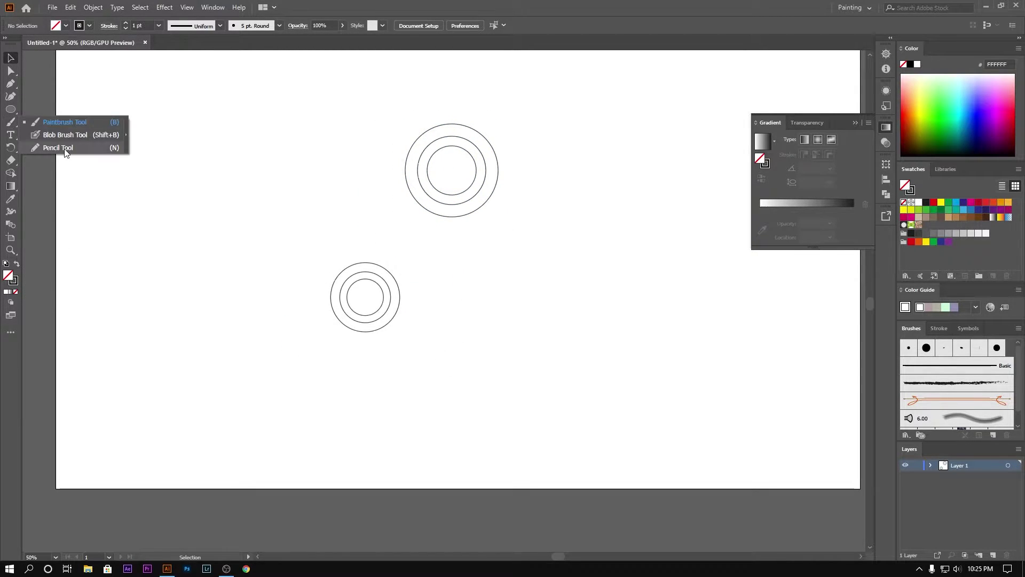
# Draw two straight lines joining the larger ring set to the smaller one
pyautogui.click(9, 109)
pyautogui.hotkey('ctrl', '1')
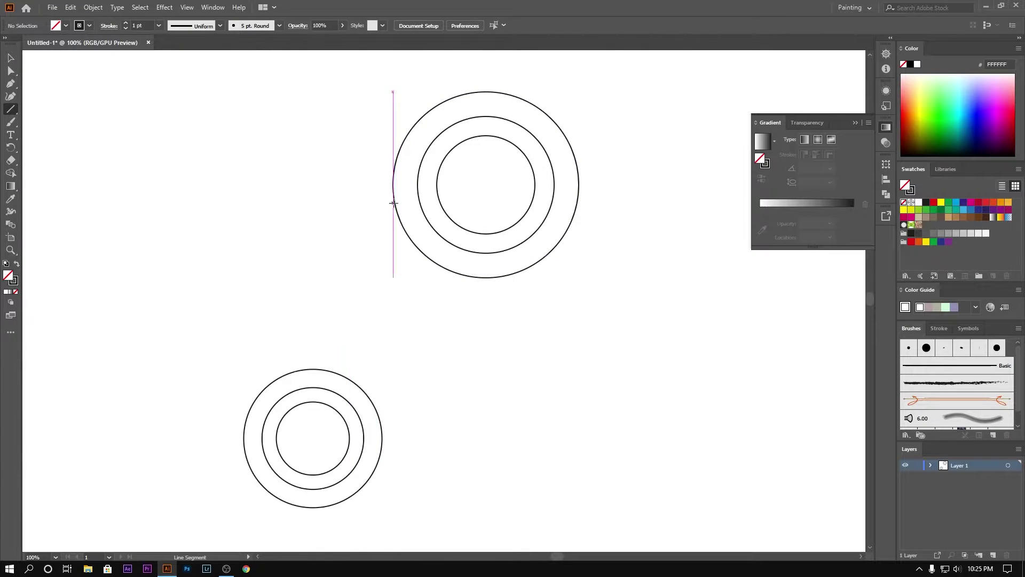
pyautogui.moveTo(400, 188); pyautogui.dragTo(304, 376)
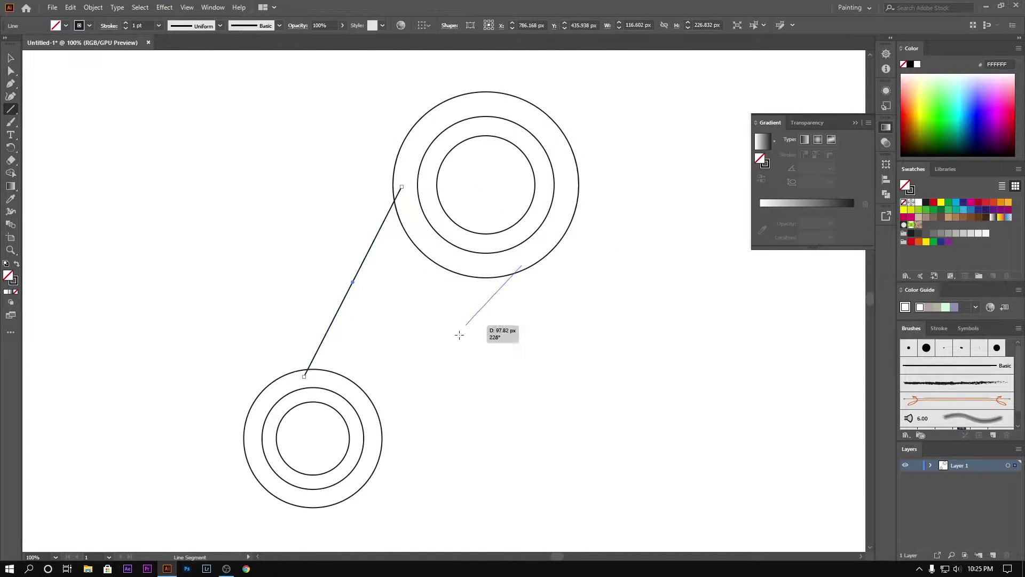
pyautogui.moveTo(459, 334); pyautogui.dragTo(369, 411)
pyautogui.moveTo(529, 315)
pyautogui.mouseDown()
pyautogui.moveTo(519, 384)
pyautogui.moveTo(512, 372)
pyautogui.mouseUp()
pyautogui.moveTo(491, 405); pyautogui.dragTo(652, 378)
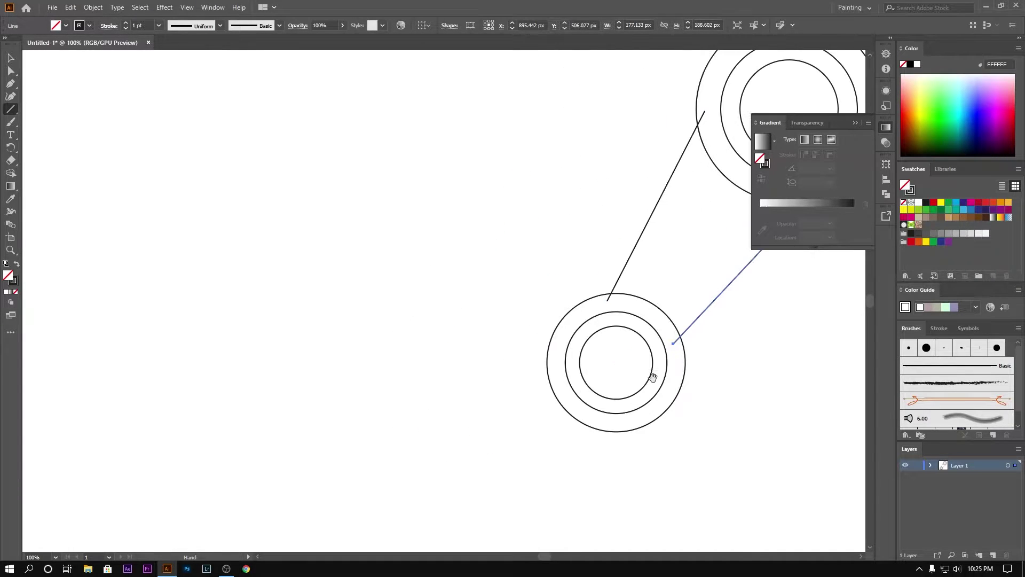
# Draw a line running left from the smaller rings and duplicate it further down
pyautogui.moveTo(640, 338); pyautogui.dragTo(660, 337)
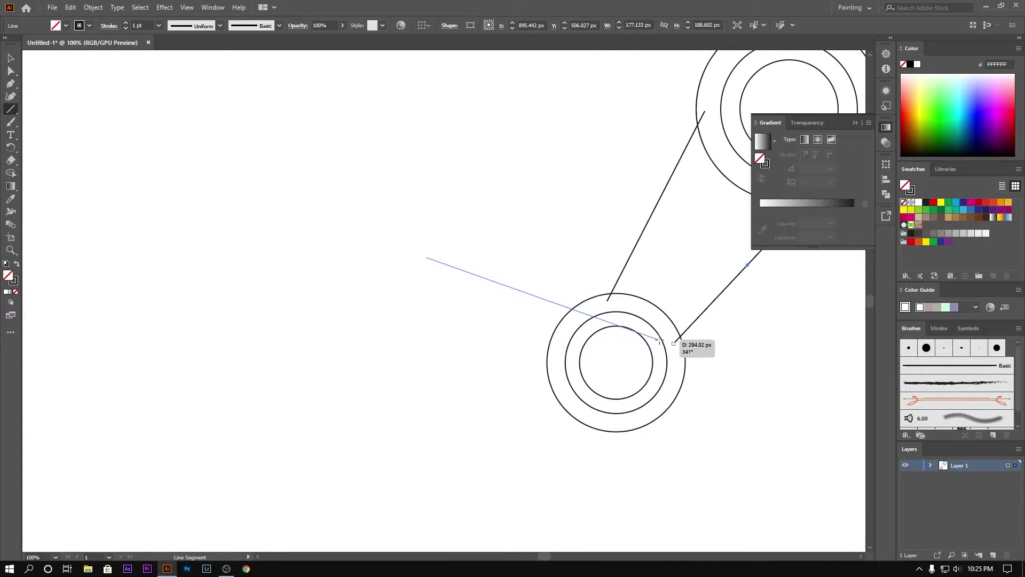
pyautogui.press('v')
pyautogui.click(513, 305)
pyautogui.hotkey('ctrl', '=')
pyautogui.hotkey('ctrl', '=')
pyautogui.hotkey('ctrl', '=')
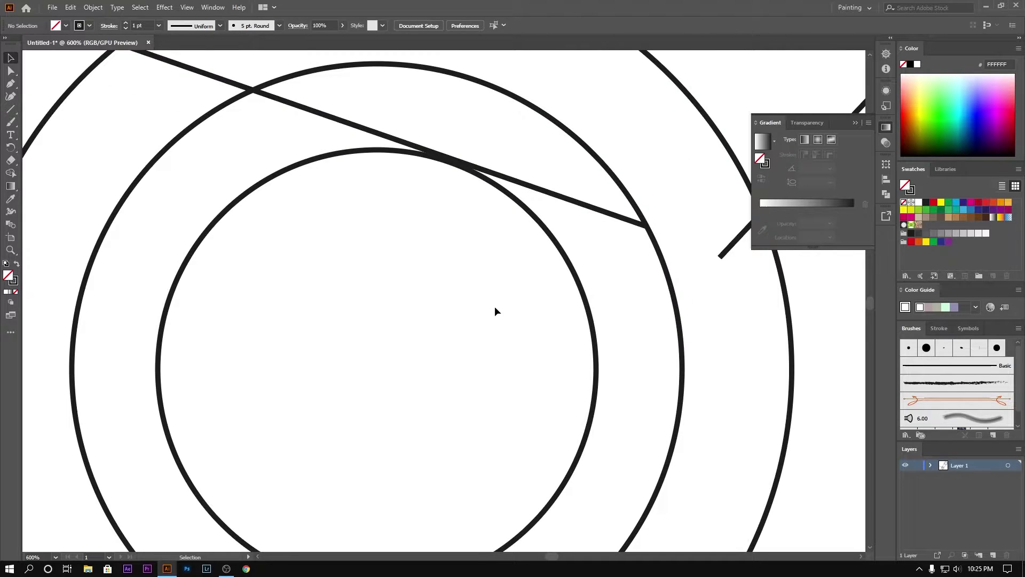
pyautogui.hotkey('ctrl', '-')
pyautogui.hotkey('ctrl', '-')
pyautogui.moveTo(605, 142); pyautogui.dragTo(542, 360)
pyautogui.hotkey('ctrl', '-')
pyautogui.hotkey('ctrl', '=')
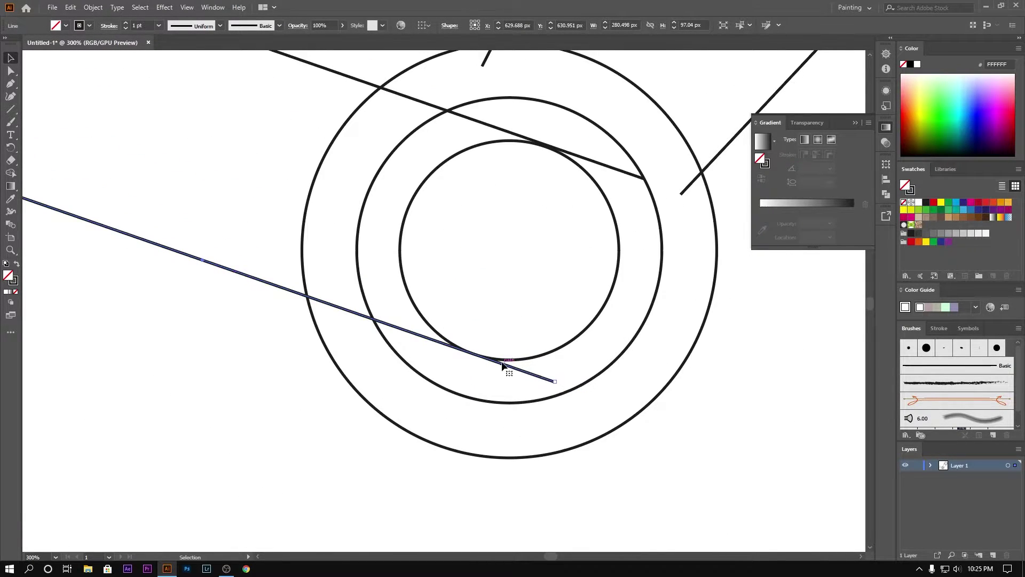
pyautogui.click(592, 163)
# In Outline view, fine-tune the upper leftward line against the ring edge
pyautogui.hotkey('ctrl', 'y')
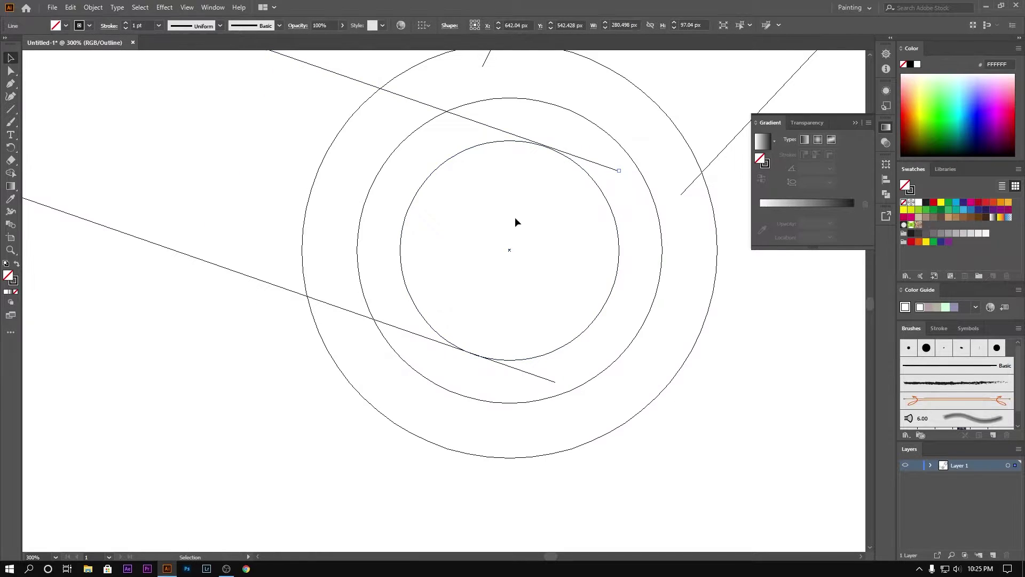
pyautogui.scroll(5, 515, 216)
pyautogui.scroll(5, 563, 180)
pyautogui.scroll(5, 398, 283)
pyautogui.scroll(-10, 381, 309)
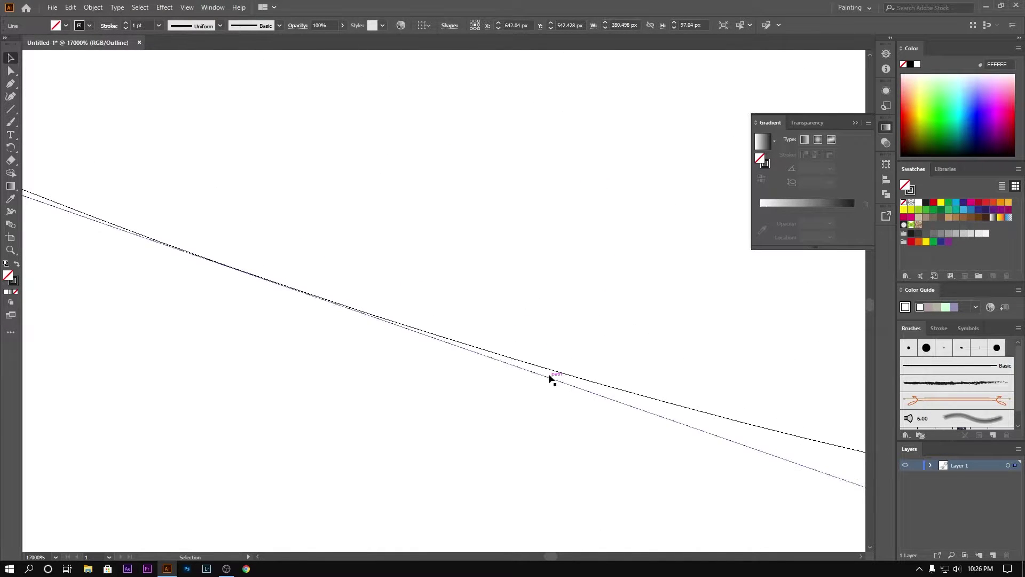
pyautogui.scroll(-5, 546, 376)
pyautogui.click(457, 394)
pyautogui.scroll(-5, 477, 350)
pyautogui.scroll(5, 476, 348)
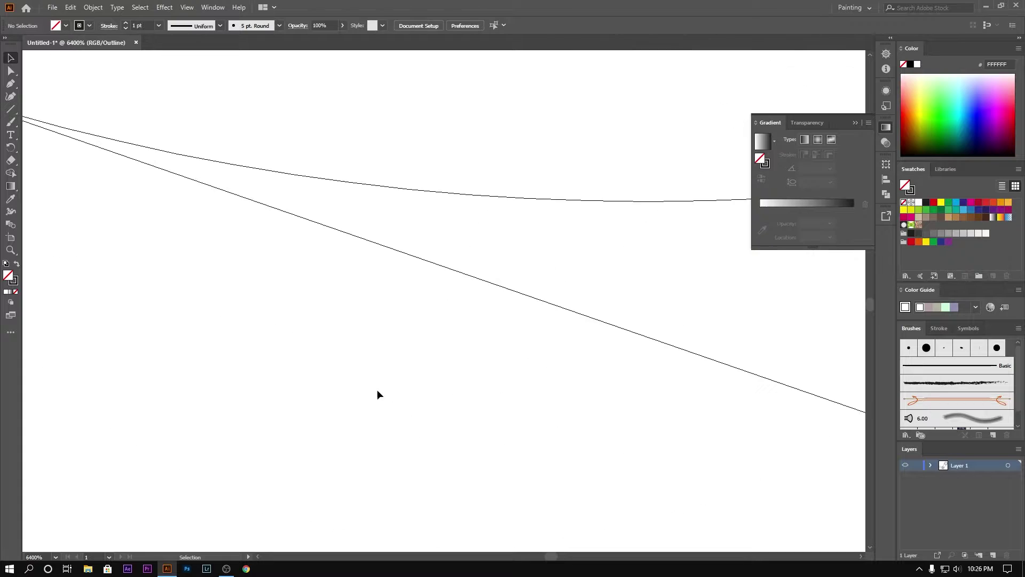
pyautogui.scroll(5, 312, 256)
pyautogui.scroll(3, 490, 334)
pyautogui.moveTo(488, 328); pyautogui.dragTo(489, 328)
# Move the lower leftward line onto the ring edge
pyautogui.scroll(2, 362, 316)
pyautogui.scroll(2, 342, 335)
pyautogui.scroll(2, 471, 376)
pyautogui.scroll(3, 471, 376)
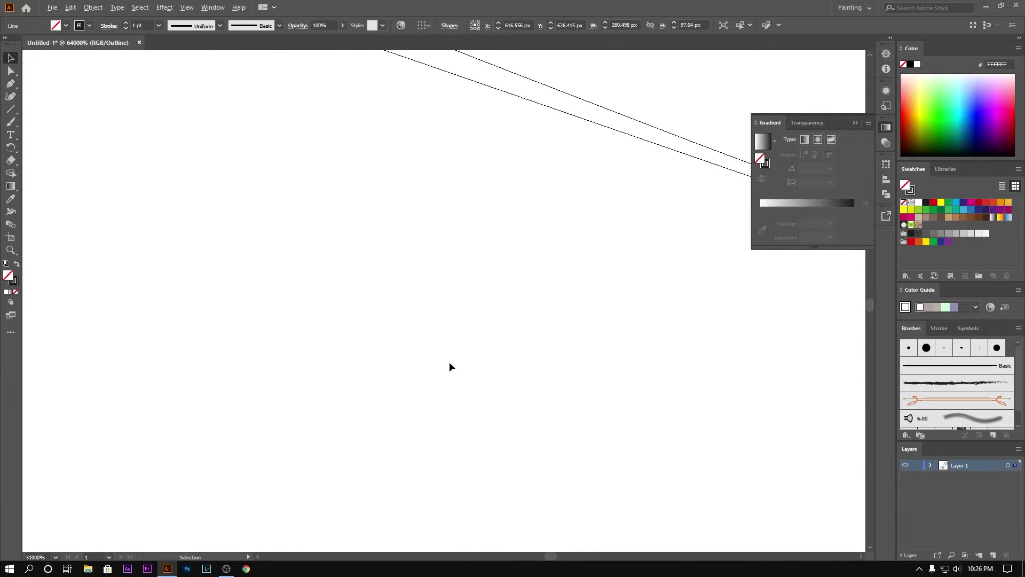
pyautogui.scroll(2, 541, 384)
pyautogui.moveTo(540, 384); pyautogui.dragTo(540, 375)
pyautogui.scroll(-3, 294, 325)
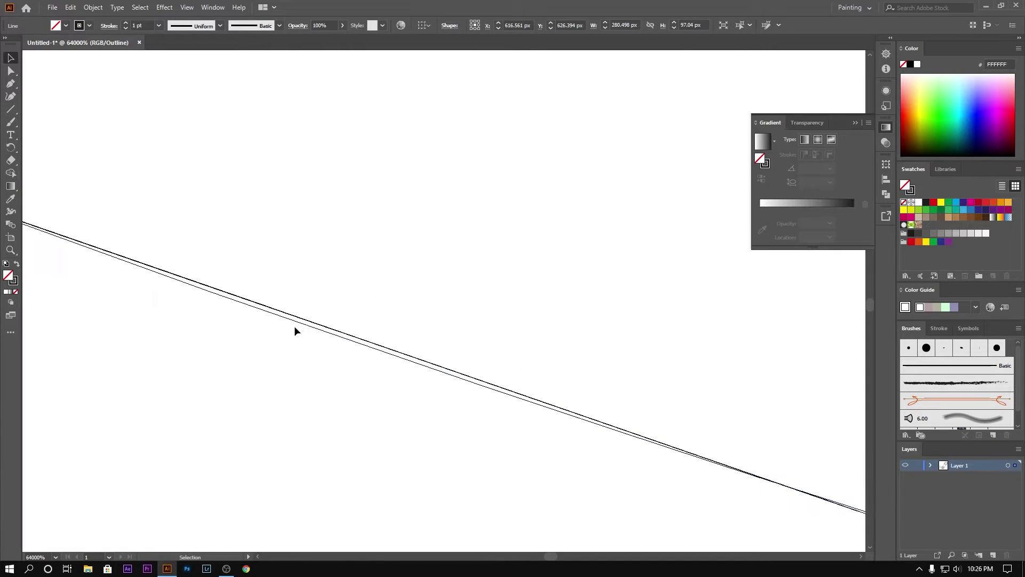
pyautogui.moveTo(295, 331); pyautogui.dragTo(310, 324)
pyautogui.click(296, 378)
pyautogui.scroll(-3, 296, 377)
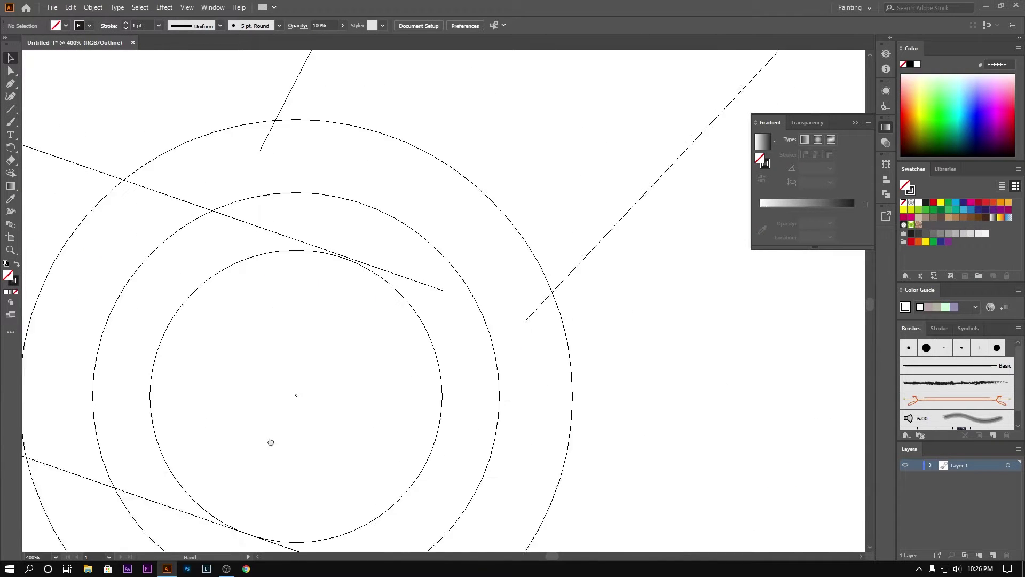
pyautogui.scroll(3, 270, 439)
pyautogui.scroll(2, 328, 353)
pyautogui.moveTo(398, 328); pyautogui.dragTo(397, 329)
pyautogui.scroll(-5, 360, 380)
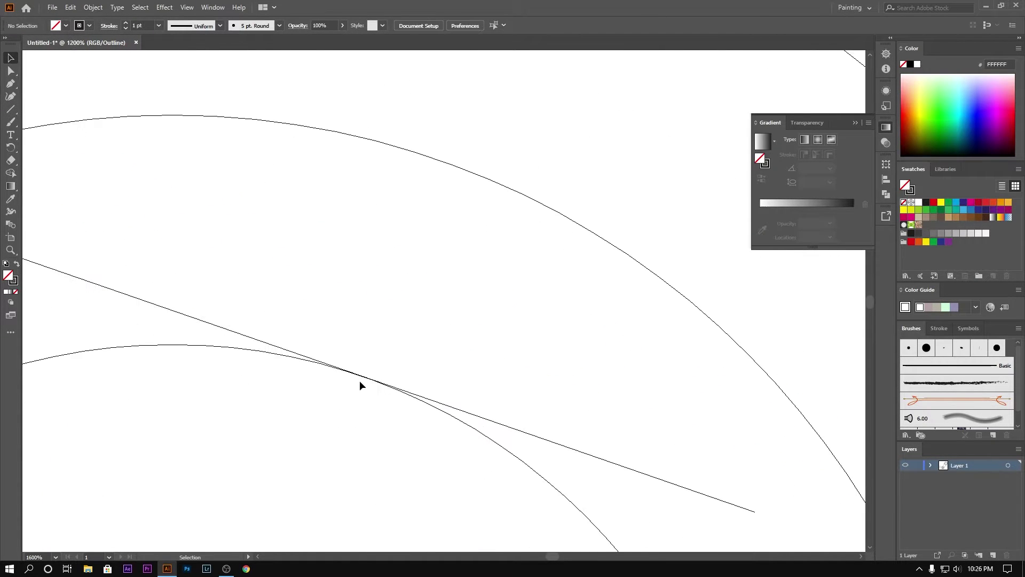
pyautogui.scroll(-5, 408, 338)
pyautogui.scroll(-3, 411, 335)
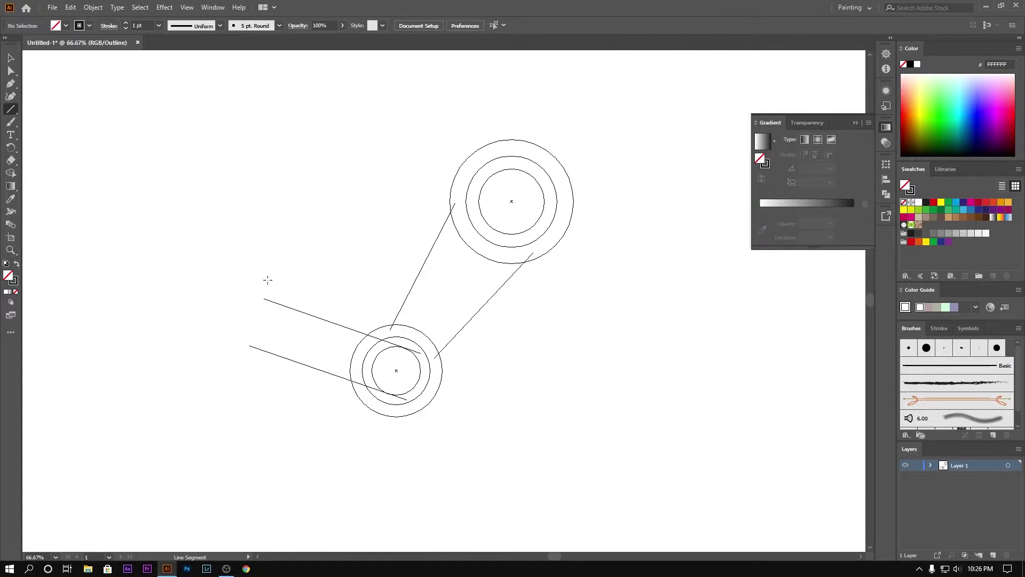
# Remove the stray near-vertical line
pyautogui.moveTo(267, 280); pyautogui.dragTo(261, 398)
pyautogui.press('v')
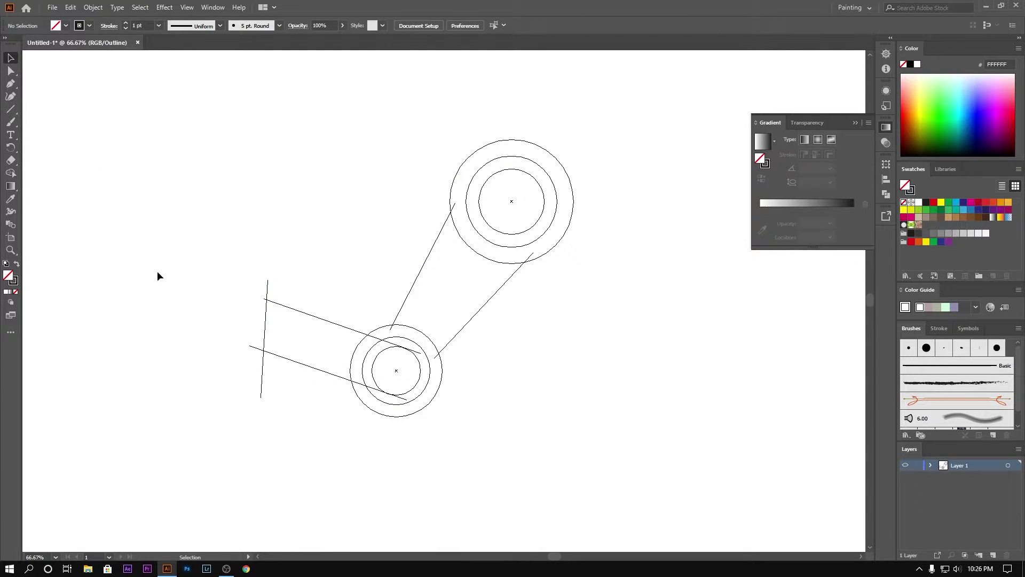
pyautogui.click(265, 321)
pyautogui.press('Delete')
# Drag the left endpoints of both parallel lines further out to the left
pyautogui.click(264, 301)
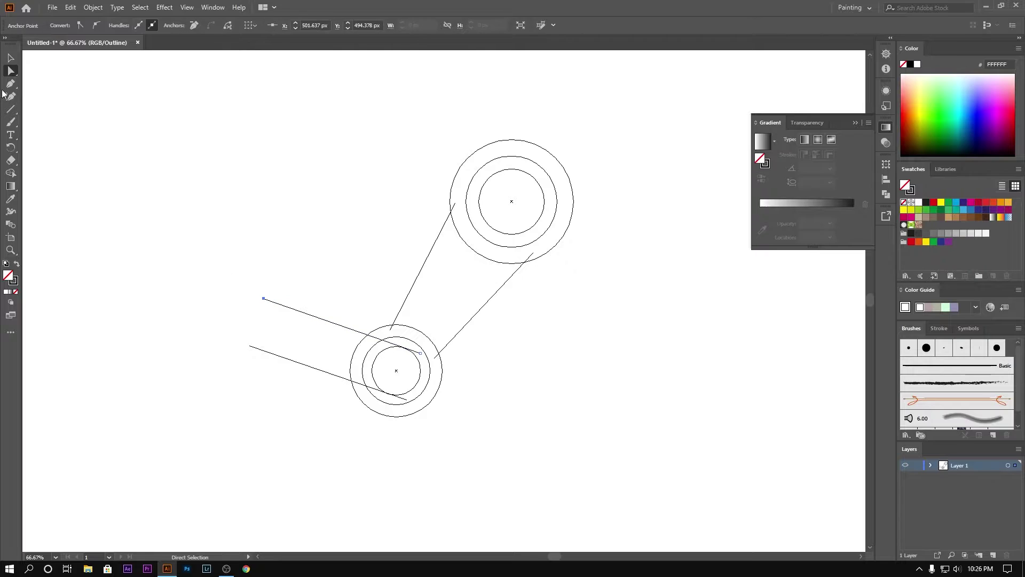
pyautogui.press('v')
pyautogui.moveTo(161, 264); pyautogui.dragTo(126, 253)
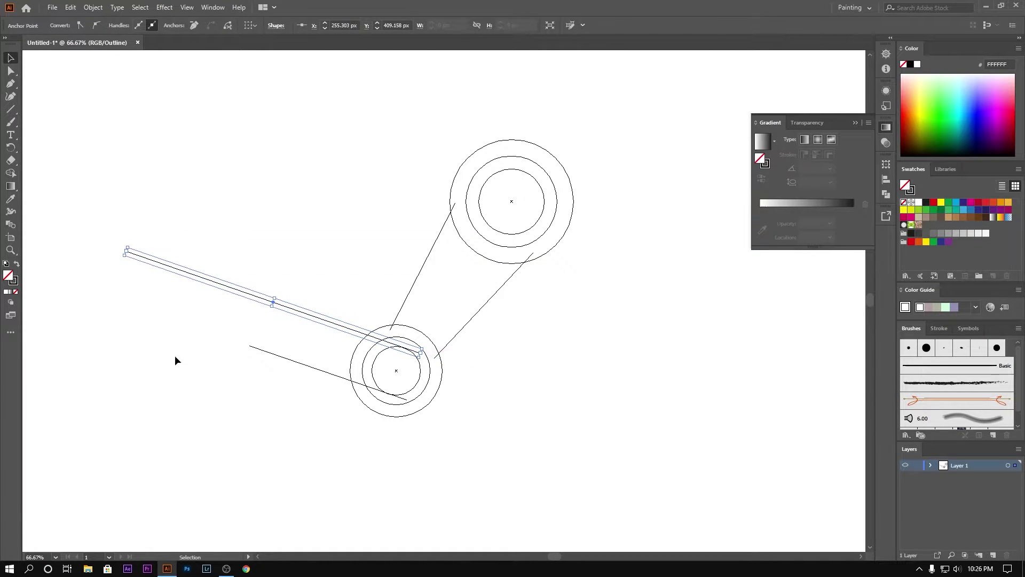
pyautogui.moveTo(249, 346); pyautogui.dragTo(71, 284)
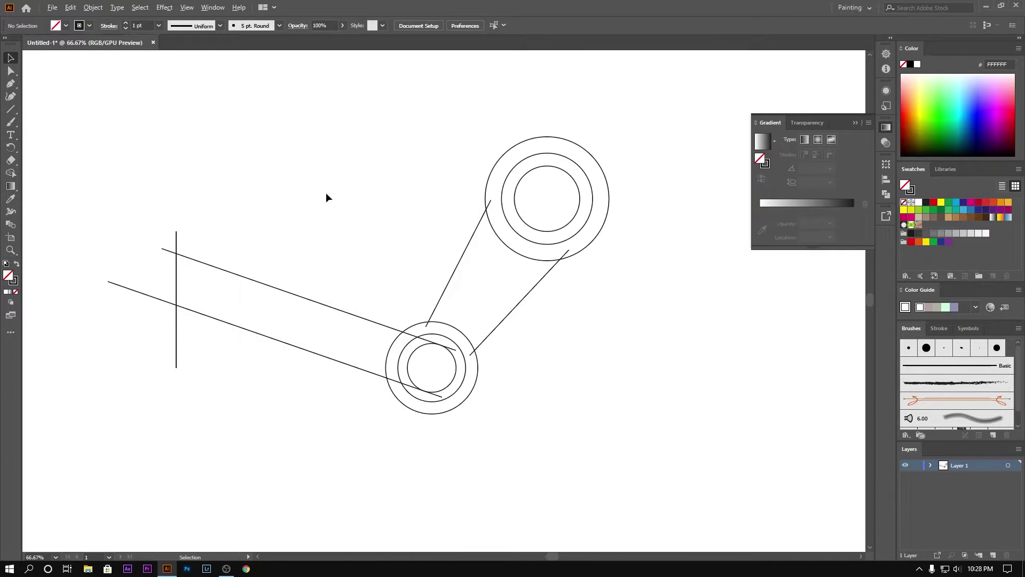
# With Shape Builder, merge the bar, rings and connector using an F9F9F9 fill
pyautogui.hotkey('ctrl', 'a')
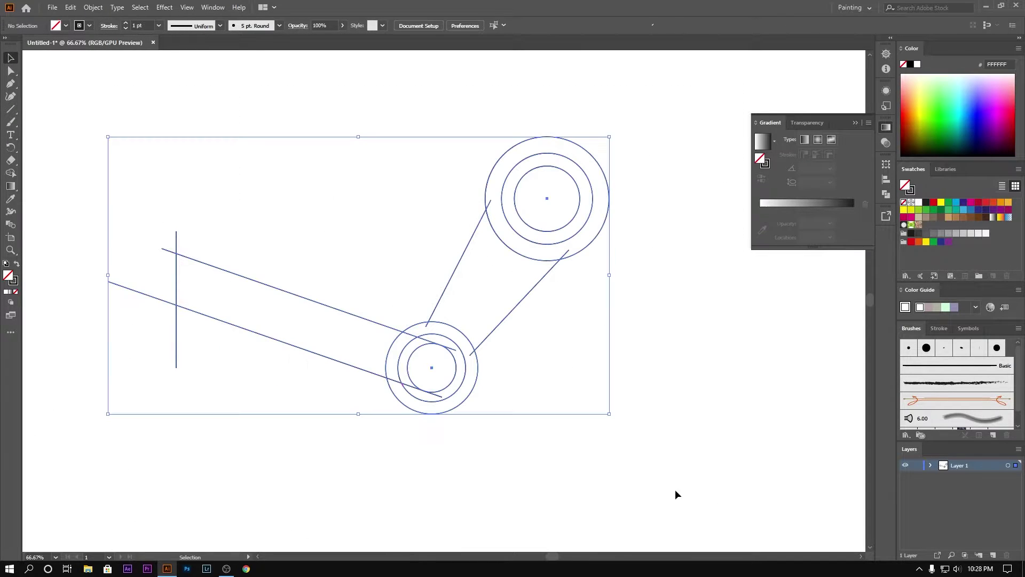
pyautogui.hotkey('shift', 'm')
pyautogui.doubleClick(8, 274)
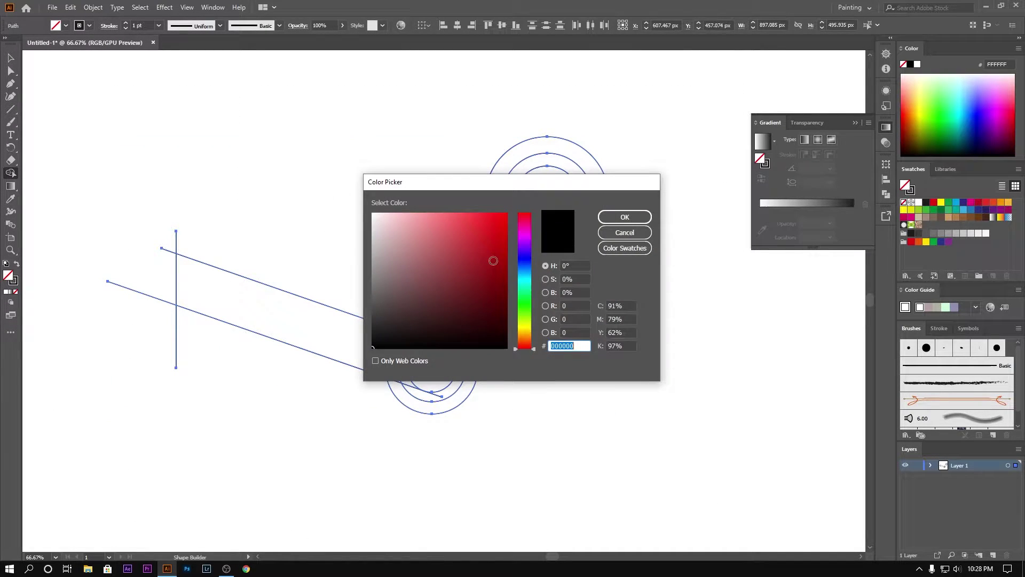
pyautogui.click(606, 217)
pyautogui.click(419, 360)
pyautogui.moveTo(542, 256); pyautogui.dragTo(466, 342)
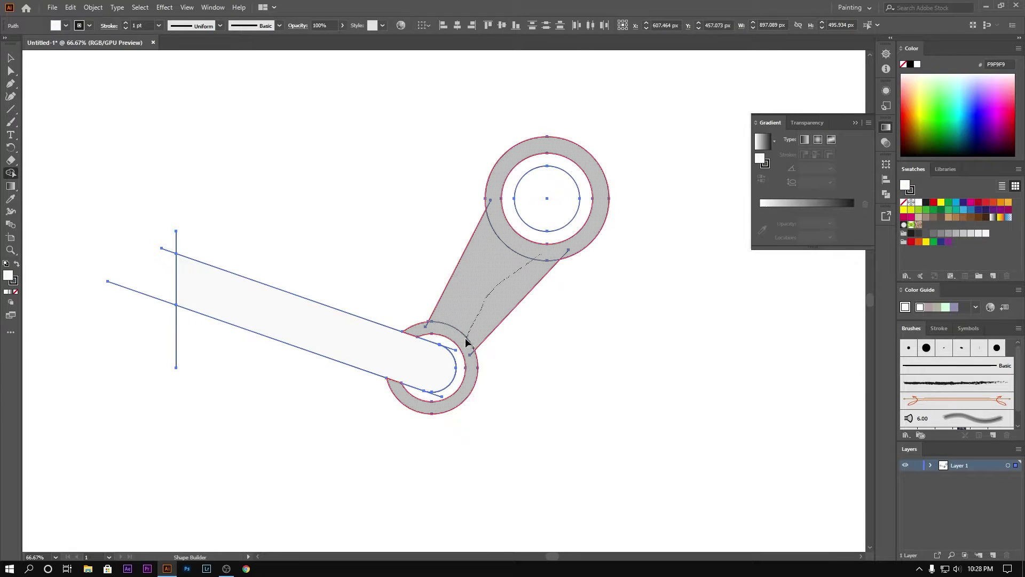
# Fill the inner ring regions at both joints dark red
pyautogui.doubleClick(8, 275)
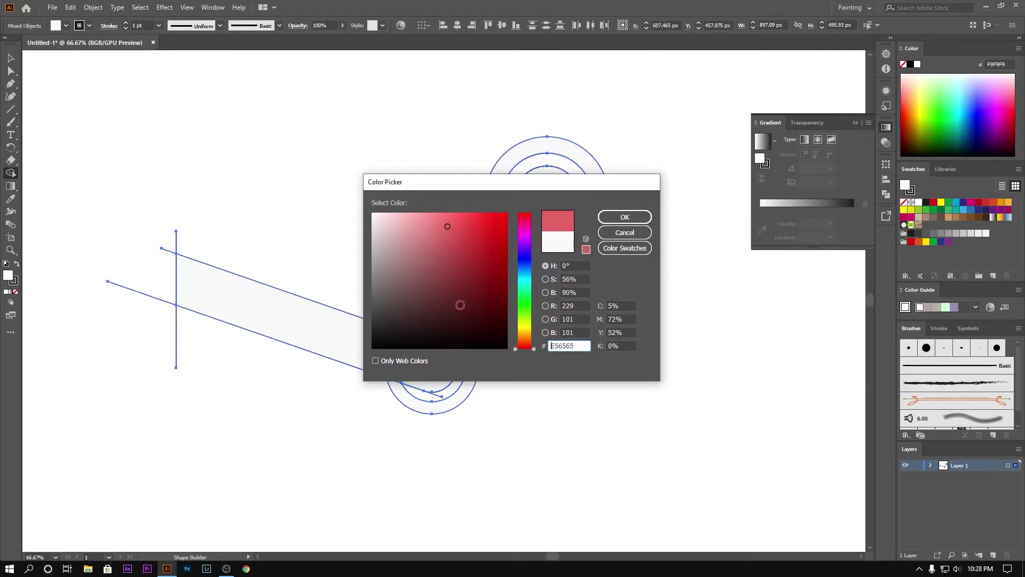
pyautogui.click(460, 305)
pyautogui.click(625, 217)
pyautogui.click(581, 207)
pyautogui.click(457, 381)
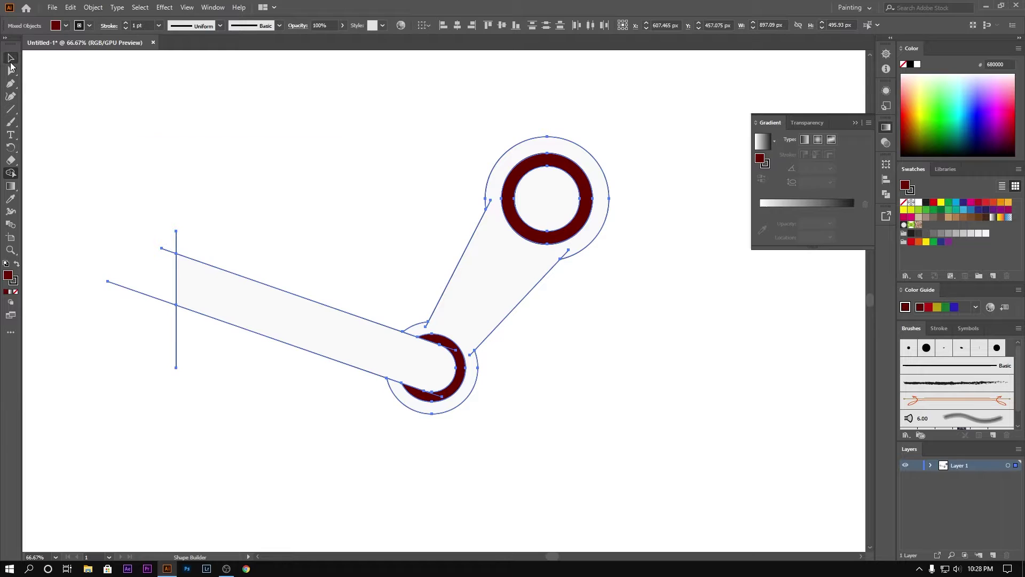
pyautogui.click(11, 58)
pyautogui.click(265, 109)
pyautogui.scroll(1, 405, 291)
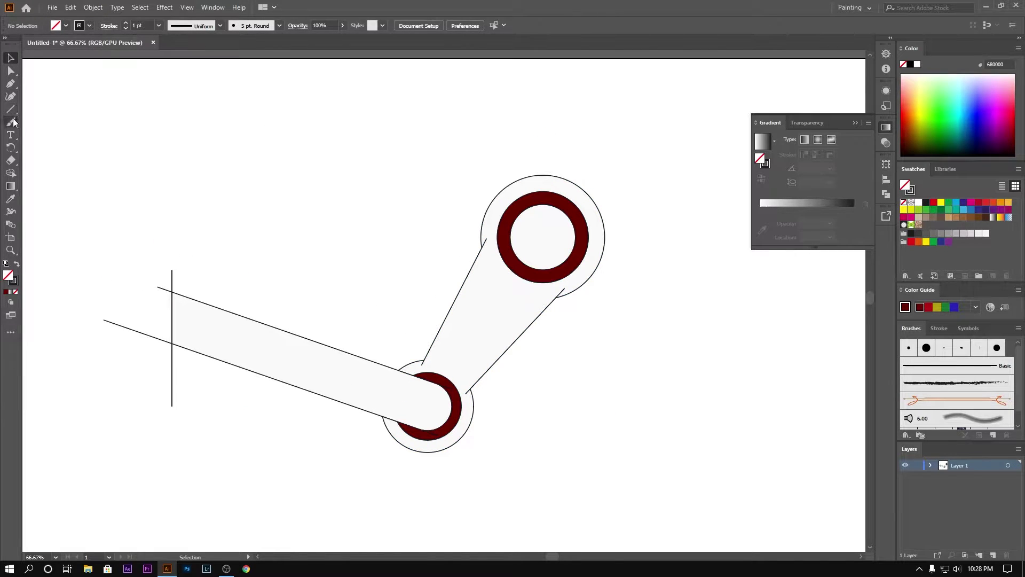
# Draw a large circle around the logo arm, resizing and centring it
pyautogui.moveTo(11, 109); pyautogui.dragTo(75, 141)
pyautogui.scroll(-1, 422, 329)
pyautogui.moveTo(425, 325); pyautogui.dragTo(582, 459)
pyautogui.press('v')
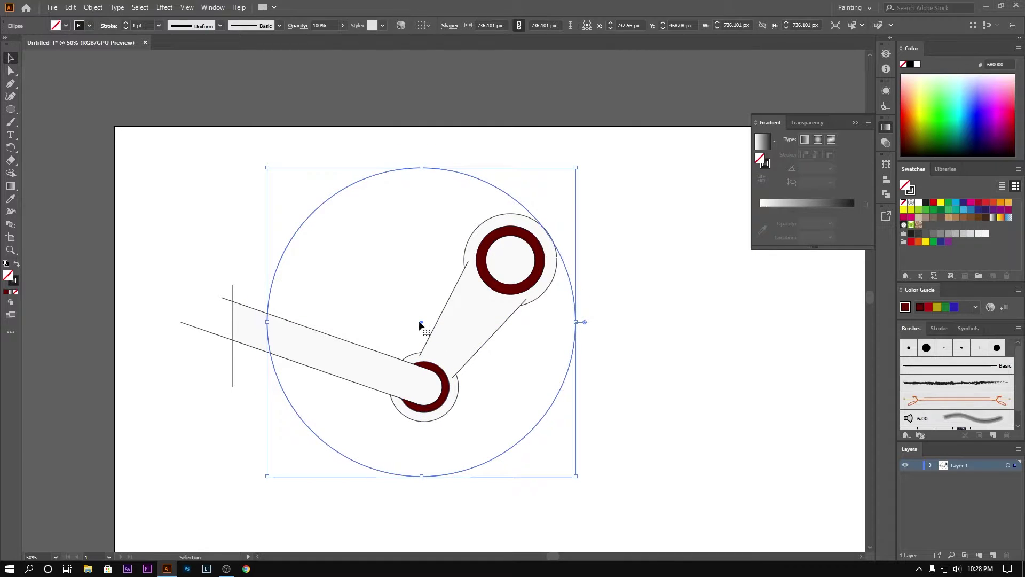
pyautogui.moveTo(419, 322); pyautogui.dragTo(460, 317)
pyautogui.moveTo(622, 474); pyautogui.dragTo(599, 452)
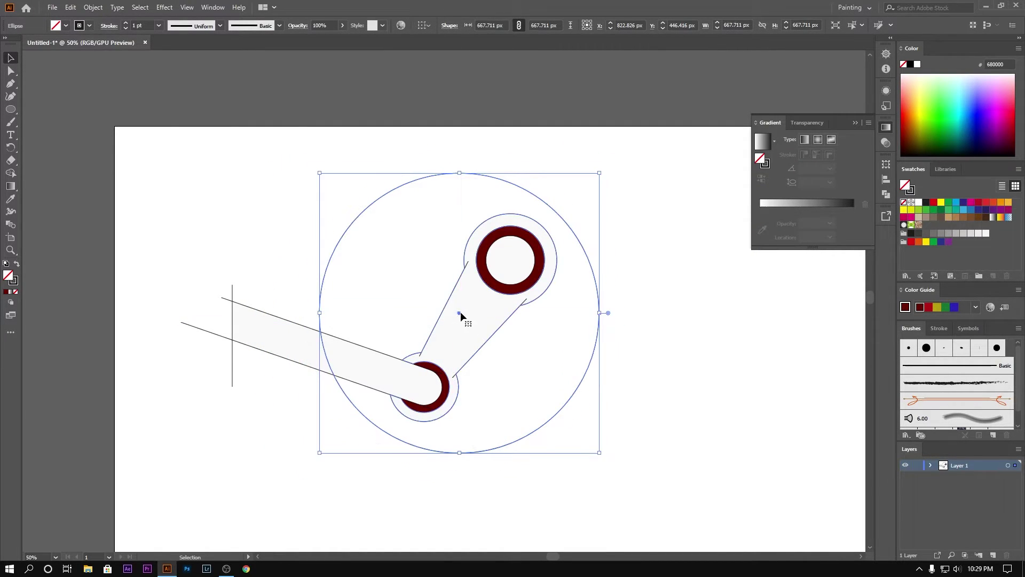
pyautogui.moveTo(460, 311); pyautogui.dragTo(460, 308)
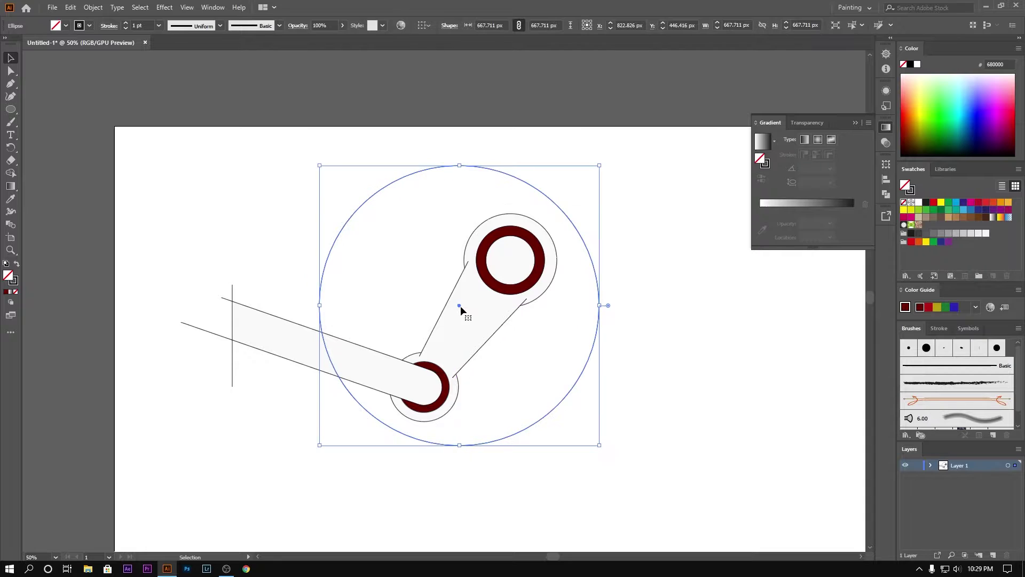
pyautogui.click(686, 422)
# Split the bar at the circle's edge and delete the piece outside it
pyautogui.scroll(-2, 338, 366)
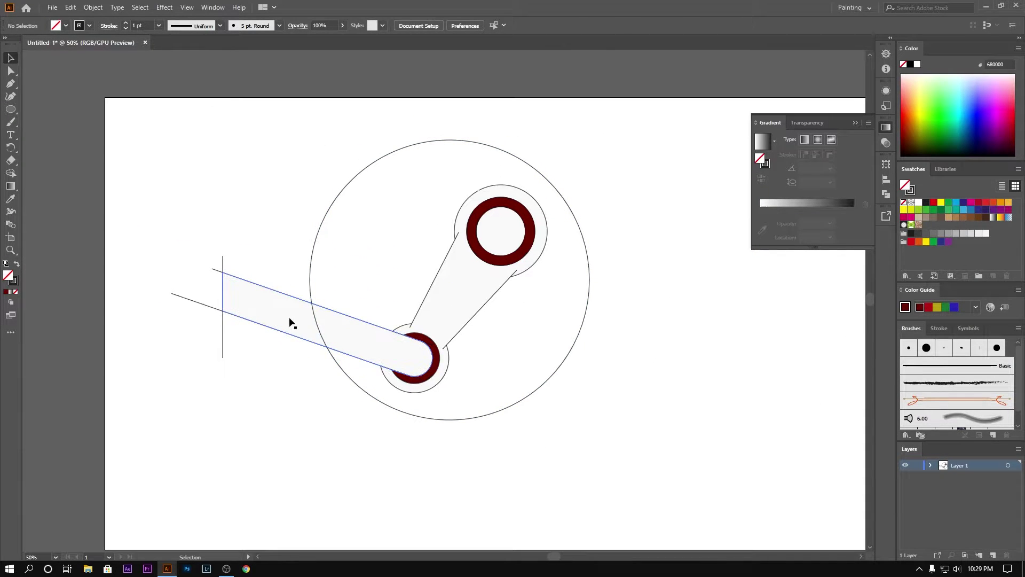
pyautogui.click(291, 321)
pyautogui.keyDown('shift'); pyautogui.click(337, 358); pyautogui.keyUp('shift')
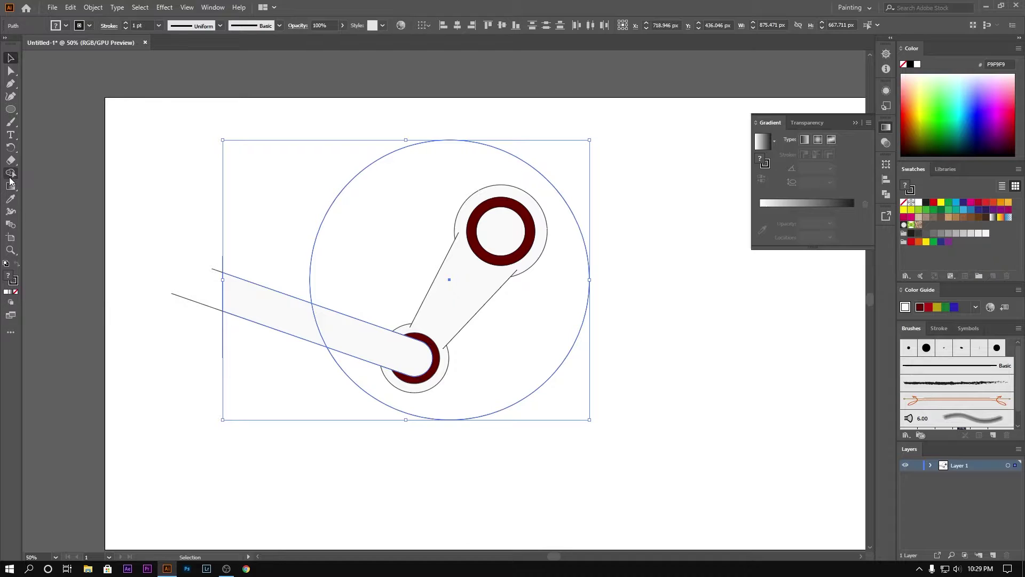
pyautogui.click(10, 174)
pyautogui.click(257, 316)
pyautogui.press('v')
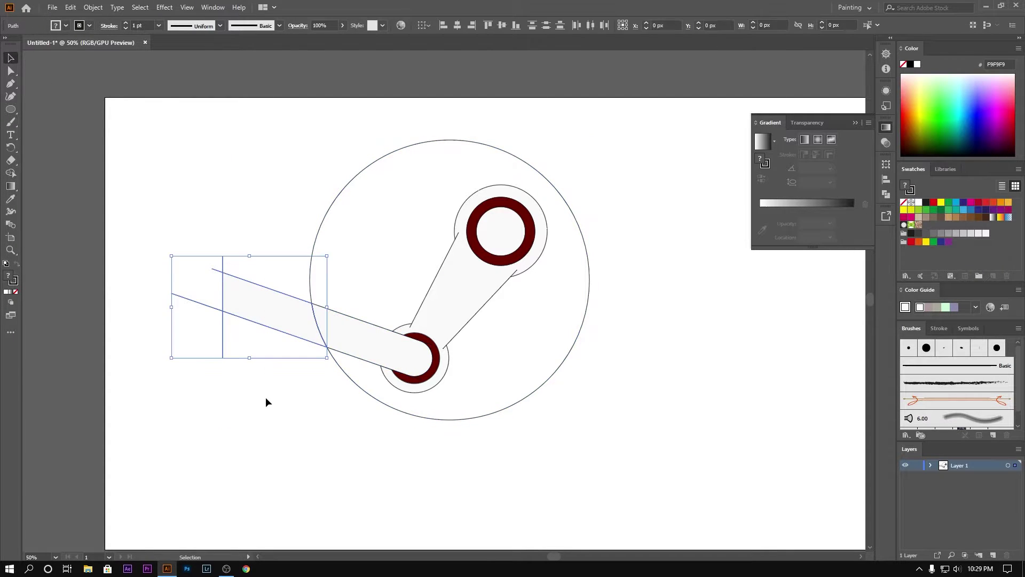
pyautogui.press('Delete')
pyautogui.click(552, 375)
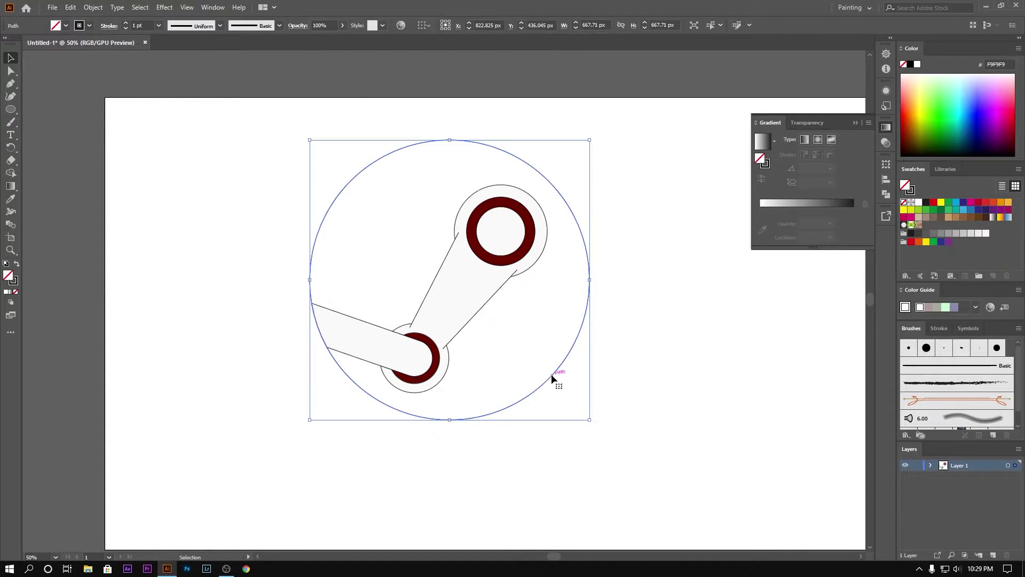
pyautogui.rightClick(530, 310)
# Send the large circle behind the logo arm and select it
pyautogui.click(697, 527)
pyautogui.click(499, 370)
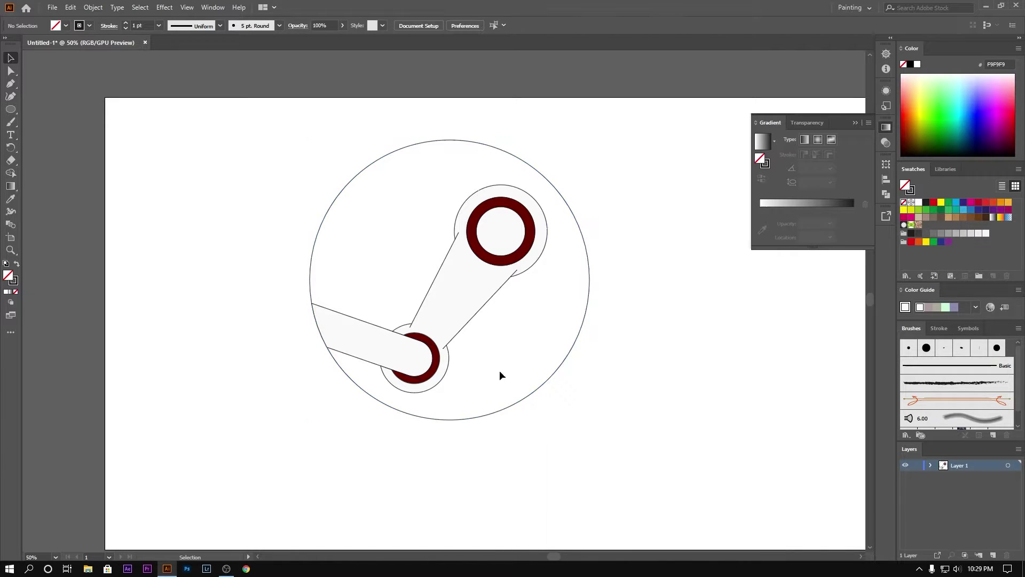
pyautogui.hotkey('ctrl', 'a')
pyautogui.keyDown('alt'); pyautogui.scroll(3, 533, 282); pyautogui.keyUp('alt')
pyautogui.keyDown('alt'); pyautogui.scroll(-1, 378, 314); pyautogui.keyUp('alt')
pyautogui.keyDown('alt'); pyautogui.scroll(-2, 377, 313); pyautogui.keyUp('alt')
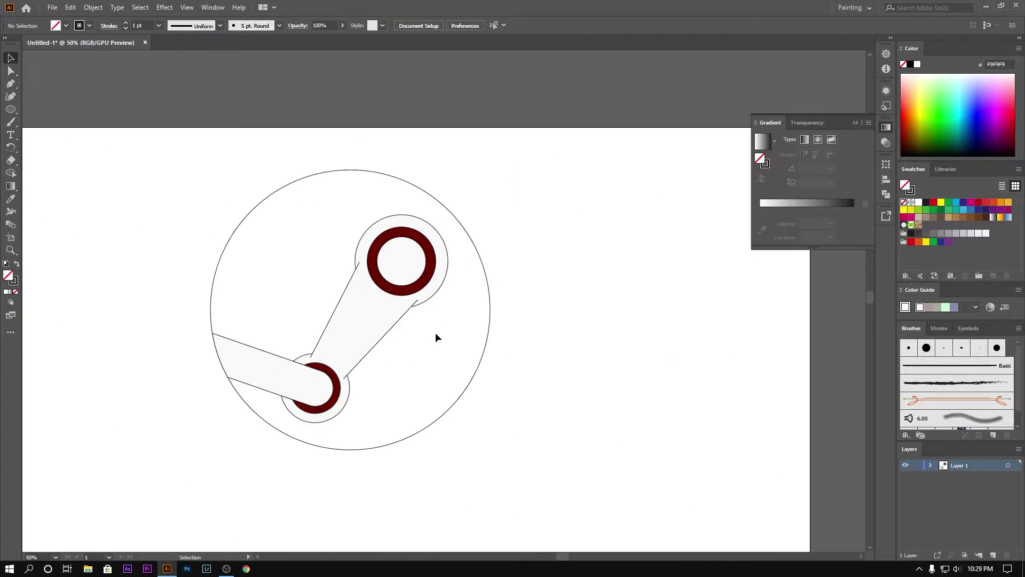
pyautogui.click(374, 323)
pyautogui.click(169, 267)
pyautogui.click(235, 238)
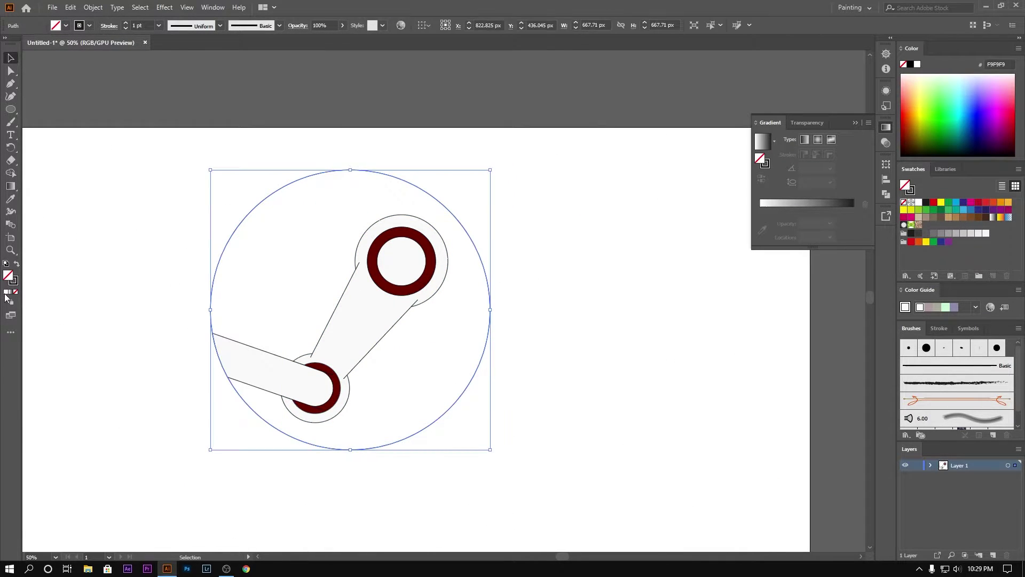
# Apply a linear gradient to the circle running vertically, dark at top
pyautogui.press('.')
pyautogui.press('g')
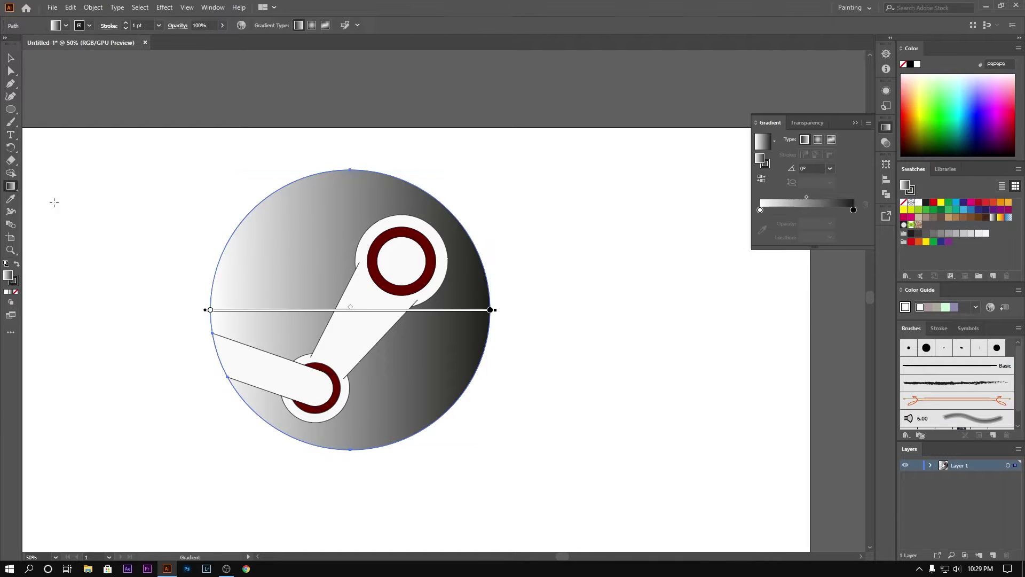
pyautogui.moveTo(350, 153)
pyautogui.mouseDown()
pyautogui.moveTo(332, 376)
pyautogui.moveTo(349, 462)
pyautogui.moveTo(353, 155)
pyautogui.moveTo(348, 462)
pyautogui.mouseUp()
pyautogui.moveTo(209, 306); pyautogui.dragTo(491, 305)
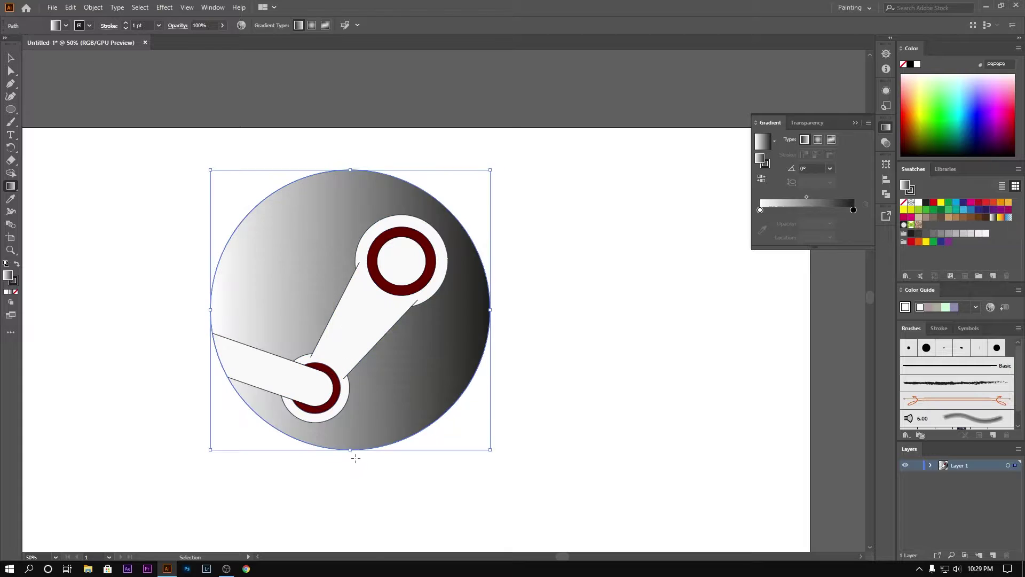
pyautogui.moveTo(348, 454); pyautogui.dragTo(353, 167)
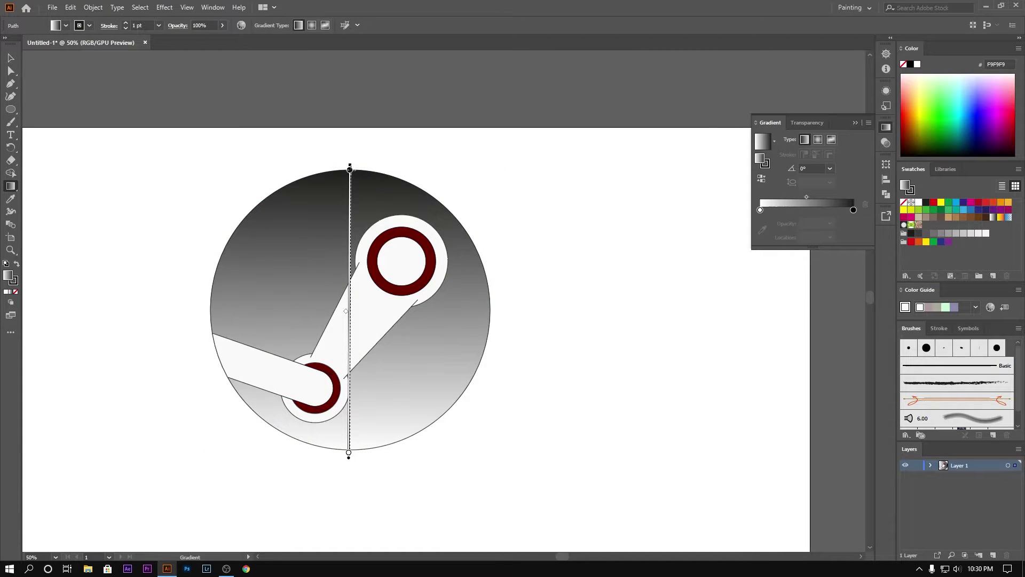
# Set the gradient stops to dark maroon 450613 at top and orange E35413 at bottom
pyautogui.moveTo(934, 205); pyautogui.dragTo(853, 210)
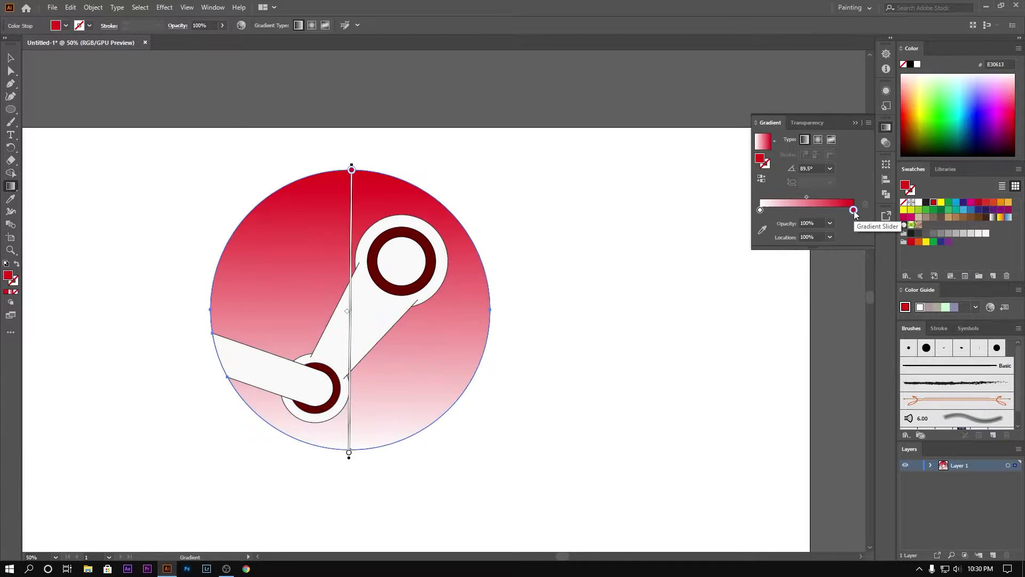
pyautogui.moveTo(933, 205); pyautogui.dragTo(760, 210)
pyautogui.doubleClick(853, 210)
pyautogui.moveTo(820, 251)
pyautogui.mouseDown()
pyautogui.moveTo(780, 250)
pyautogui.moveTo(785, 267)
pyautogui.mouseUp()
pyautogui.click(775, 218)
pyautogui.doubleClick(760, 210)
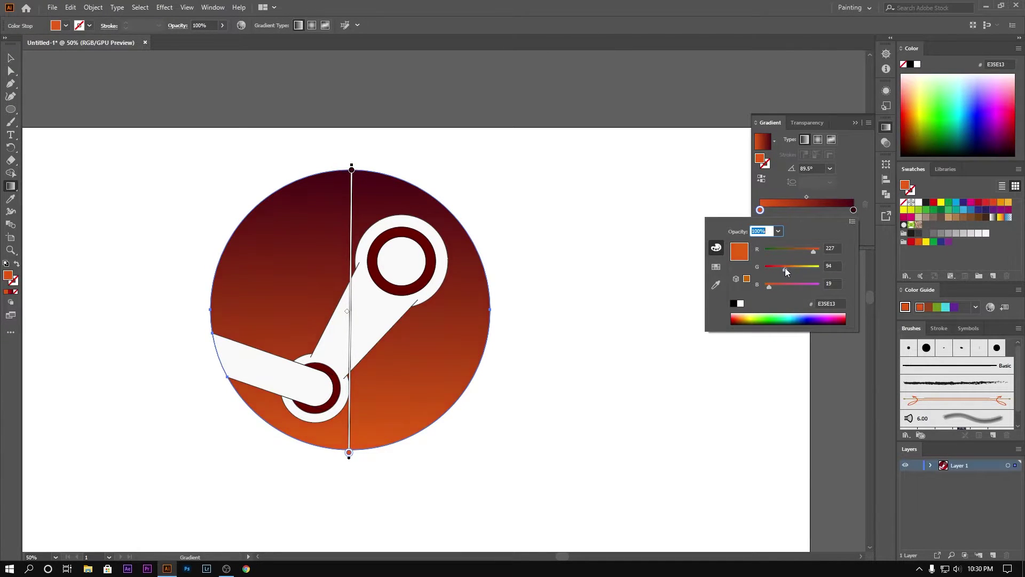
# Return to the Selection tool and try selecting individual parts of the logo
pyautogui.press('v')
pyautogui.click(339, 328)
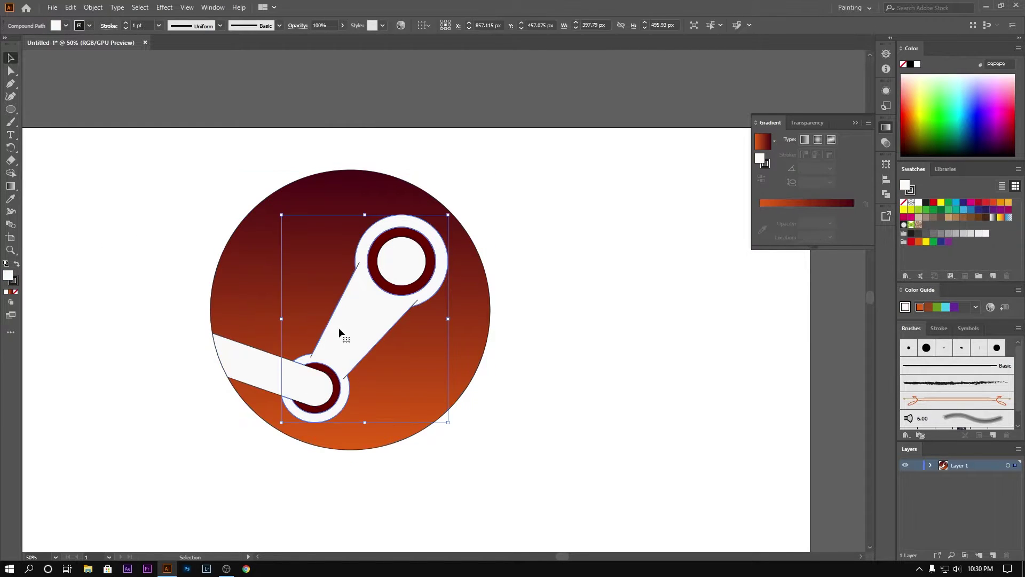
pyautogui.scroll(3, 297, 389)
pyautogui.scroll(-5, 127, 190)
pyautogui.click(127, 190)
pyautogui.click(176, 224)
pyautogui.click(71, 340)
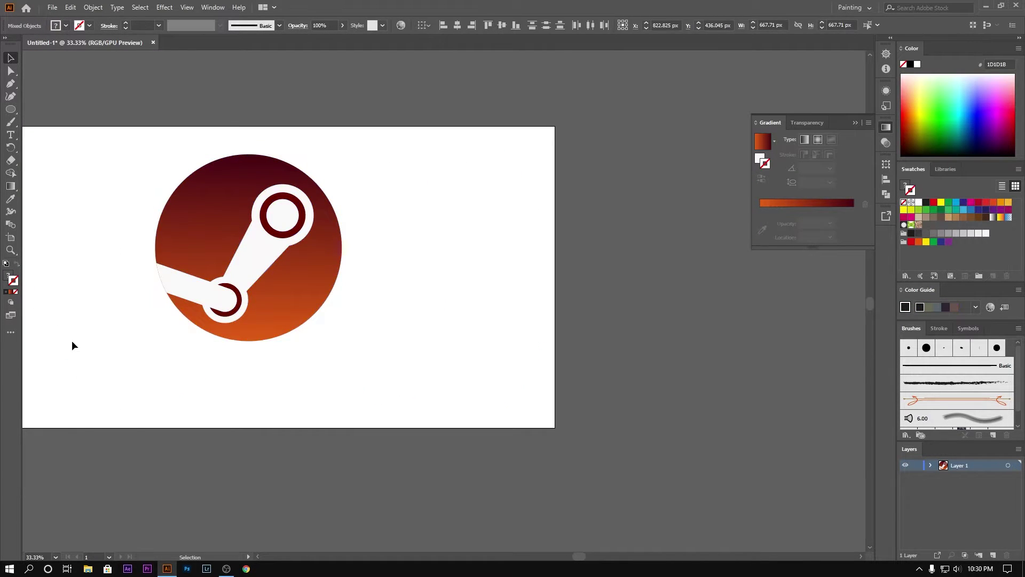
pyautogui.scroll(2, 378, 416)
pyautogui.click(452, 305)
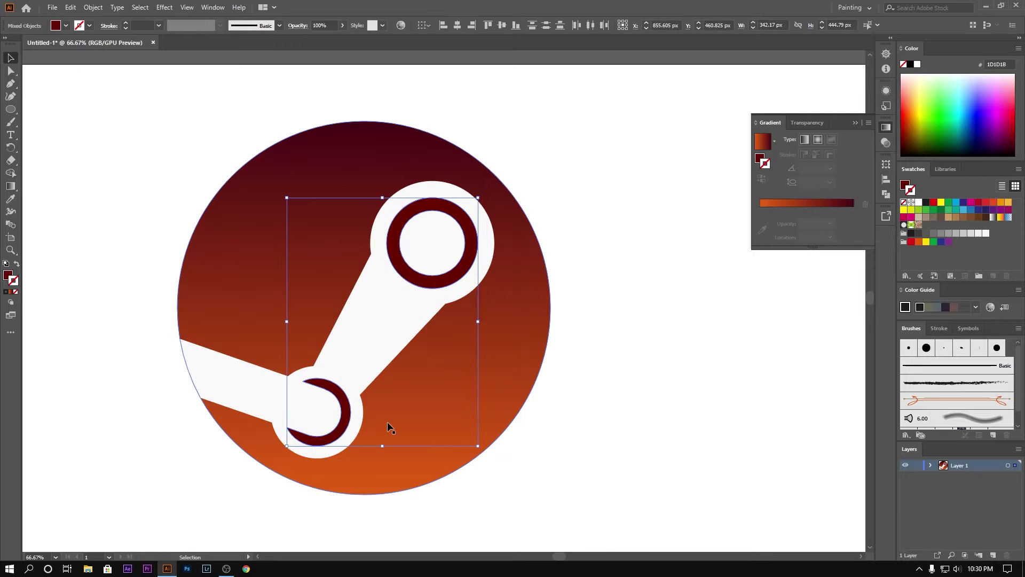
pyautogui.click(800, 419)
pyautogui.scroll(-1, 694, 422)
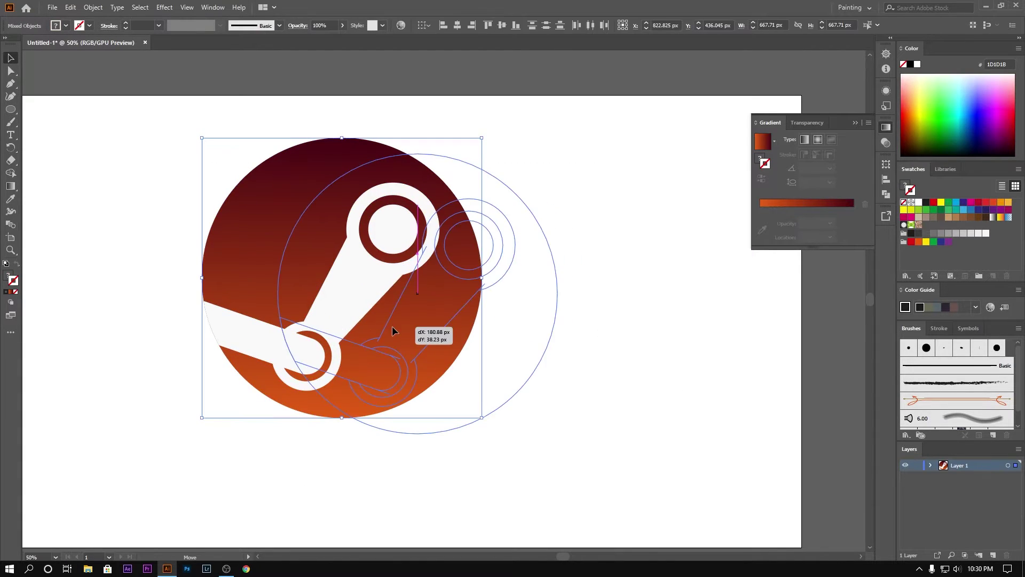
# Move the whole Steam logo up and scale it slightly smaller
pyautogui.moveTo(693, 422)
pyautogui.mouseDown()
pyautogui.moveTo(579, 323)
pyautogui.moveTo(540, 382)
pyautogui.mouseUp()
pyautogui.hotkey('ctrl', 'a')
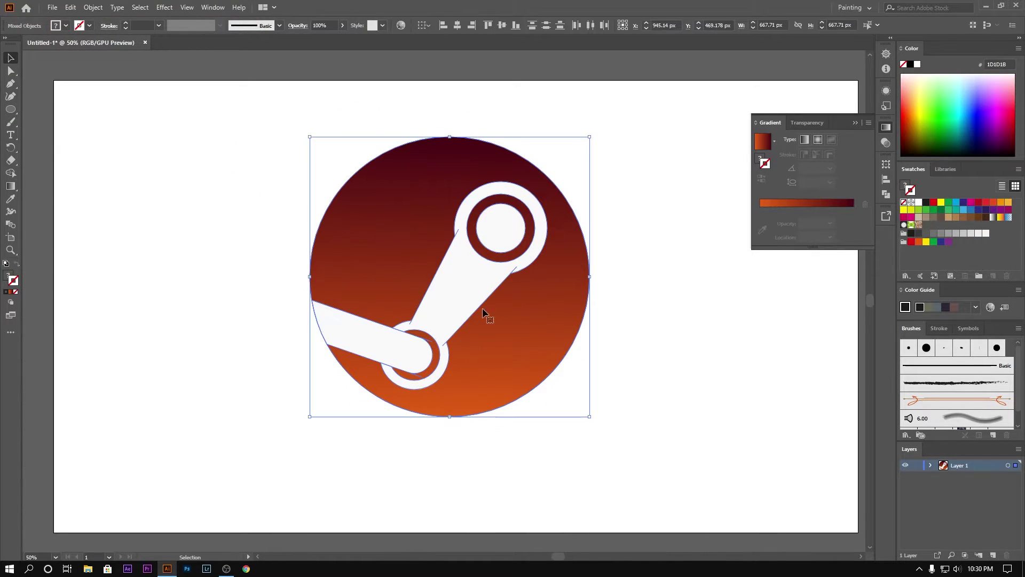
pyautogui.moveTo(590, 419); pyautogui.dragTo(576, 388)
pyautogui.click(598, 424)
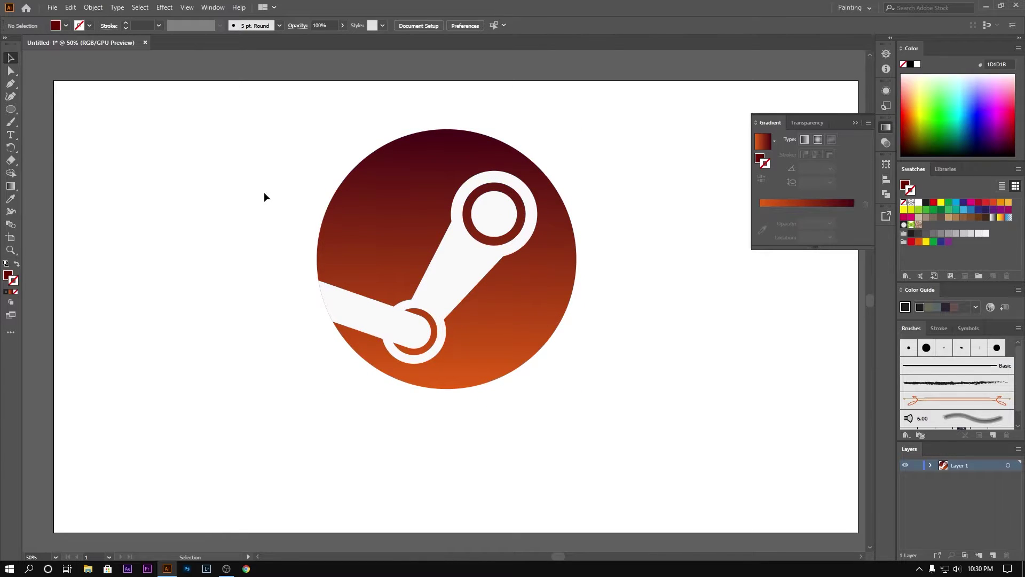
# Add the word STEAM below the logo and size it to the logo's width
pyautogui.press('t')
pyautogui.scroll(-3, 319, 362)
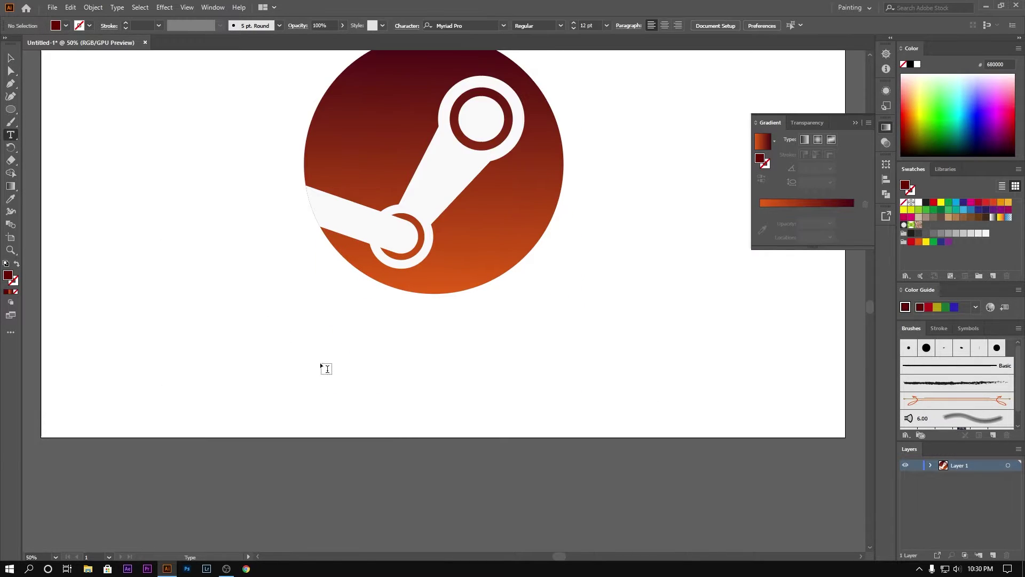
pyautogui.click(309, 353)
pyautogui.write('STEAM')
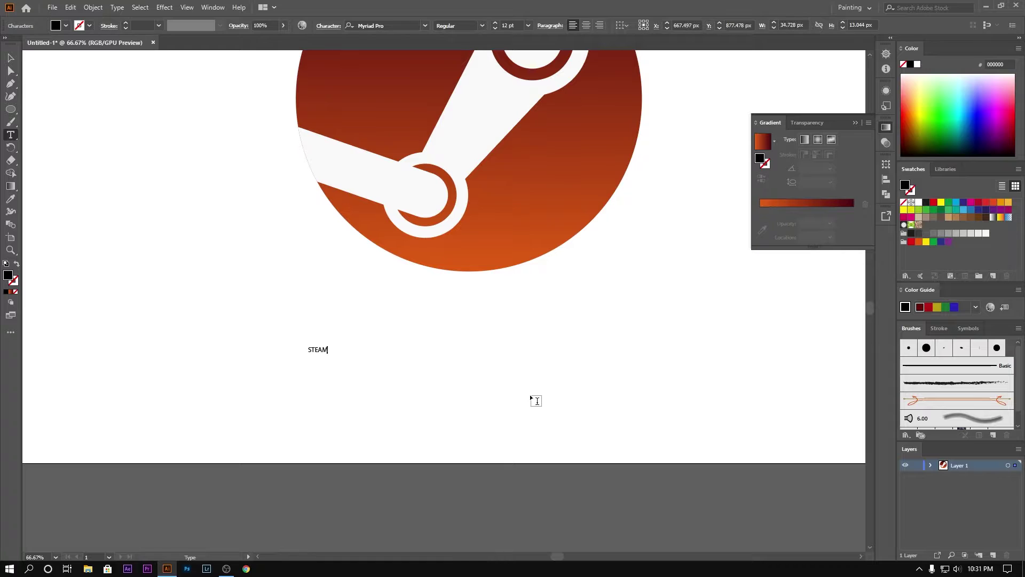
pyautogui.press('Escape')
pyautogui.moveTo(328, 353)
pyautogui.mouseDown()
pyautogui.moveTo(384, 374)
pyautogui.moveTo(517, 363)
pyautogui.moveTo(648, 395)
pyautogui.mouseUp()
pyautogui.moveTo(614, 353); pyautogui.dragTo(648, 353)
pyautogui.hotkey('ctrl', '-')
pyautogui.hotkey('ctrl', '-')
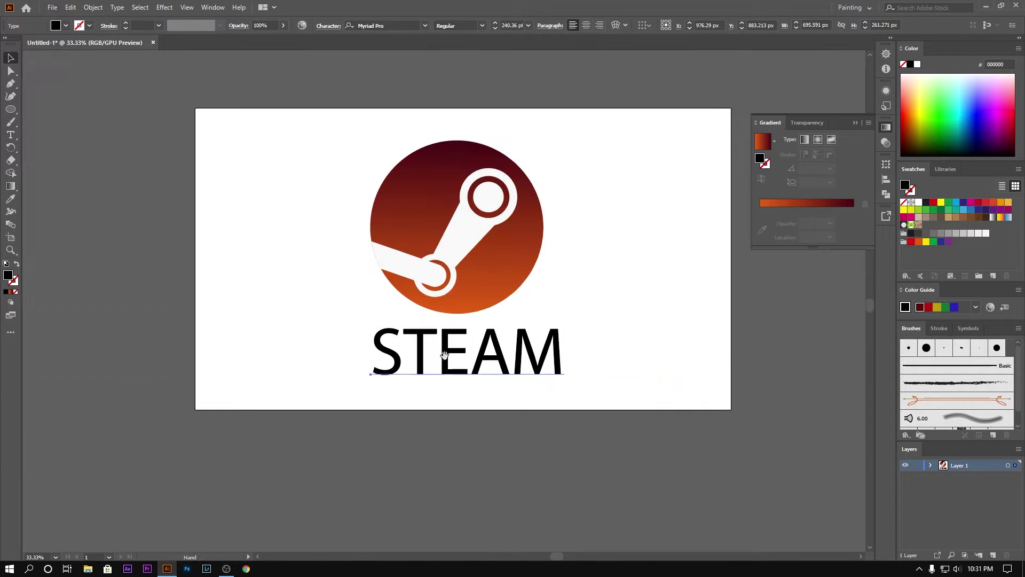
pyautogui.moveTo(471, 357); pyautogui.dragTo(468, 357)
pyautogui.moveTo(562, 348); pyautogui.dragTo(540, 348)
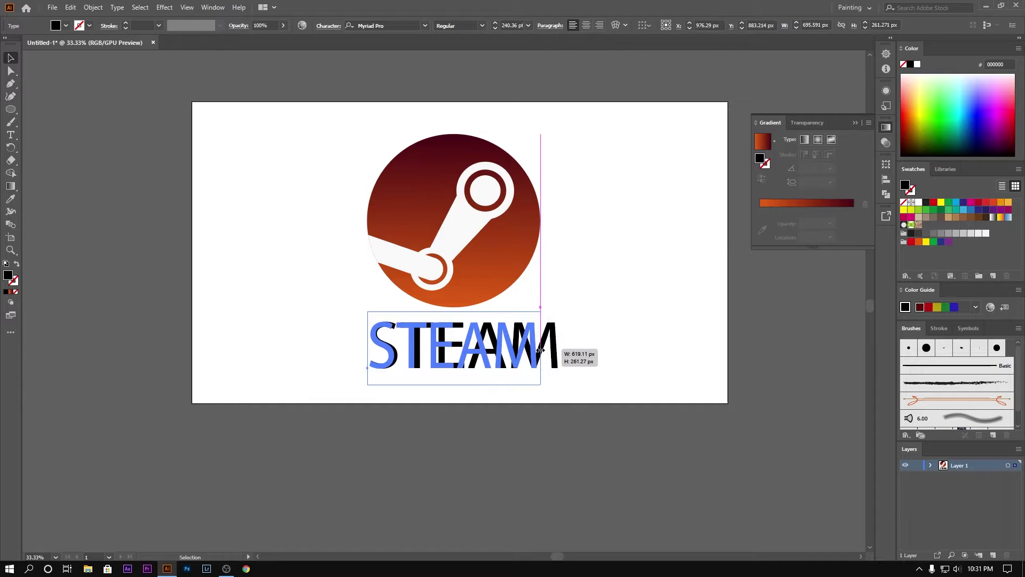
pyautogui.moveTo(454, 384); pyautogui.dragTo(454, 351)
# Set the STEAM letters in the heavy Impact font
pyautogui.doubleClick(468, 334)
pyautogui.moveTo(540, 334); pyautogui.dragTo(355, 334)
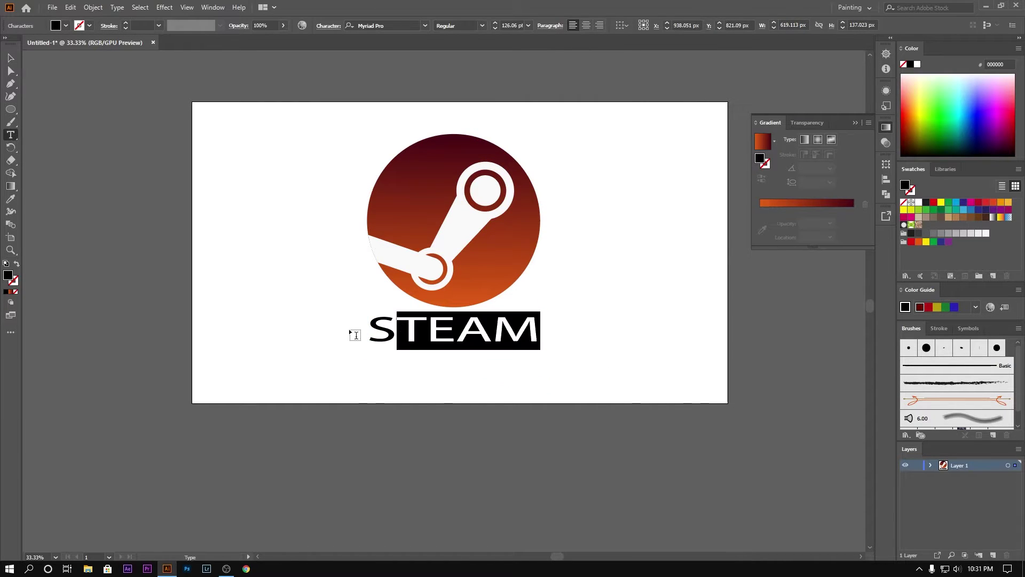
pyautogui.click(407, 23)
pyautogui.write('Palatino Linotype')
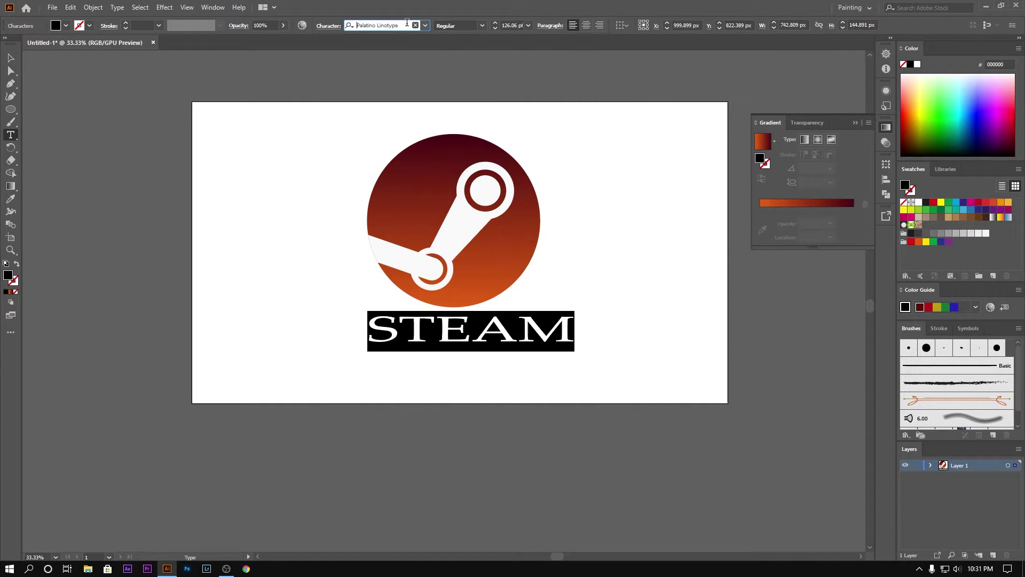
pyautogui.press('Up')
pyautogui.press('Up')
pyautogui.press('Up')
pyautogui.press('Up')
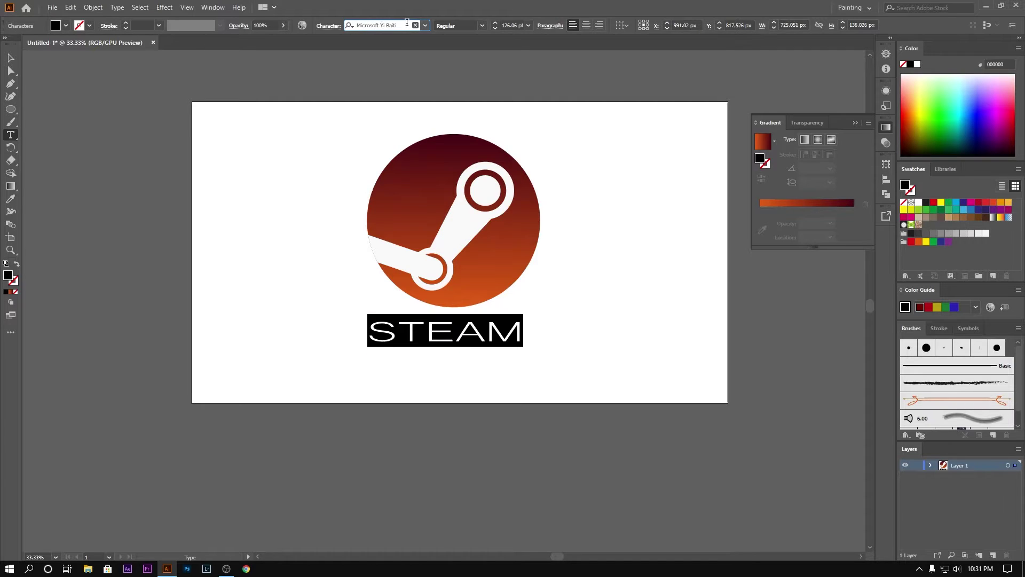
pyautogui.press('Up')
pyautogui.press('Up')
pyautogui.press('Up')
pyautogui.press('Up')
pyautogui.click(425, 25)
pyautogui.scroll(10, 443, 244)
pyautogui.click(462, 221)
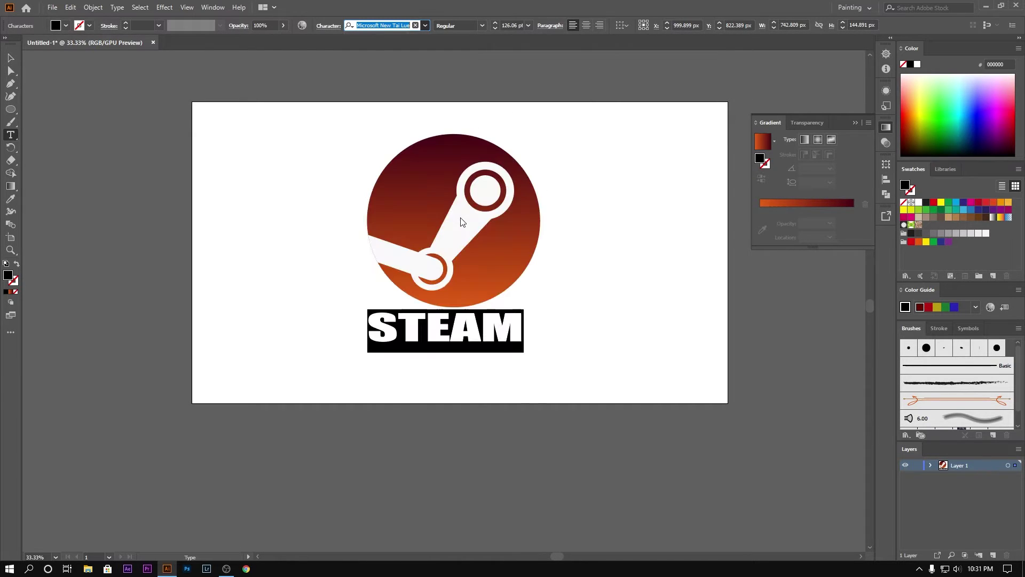
pyautogui.press('Escape')
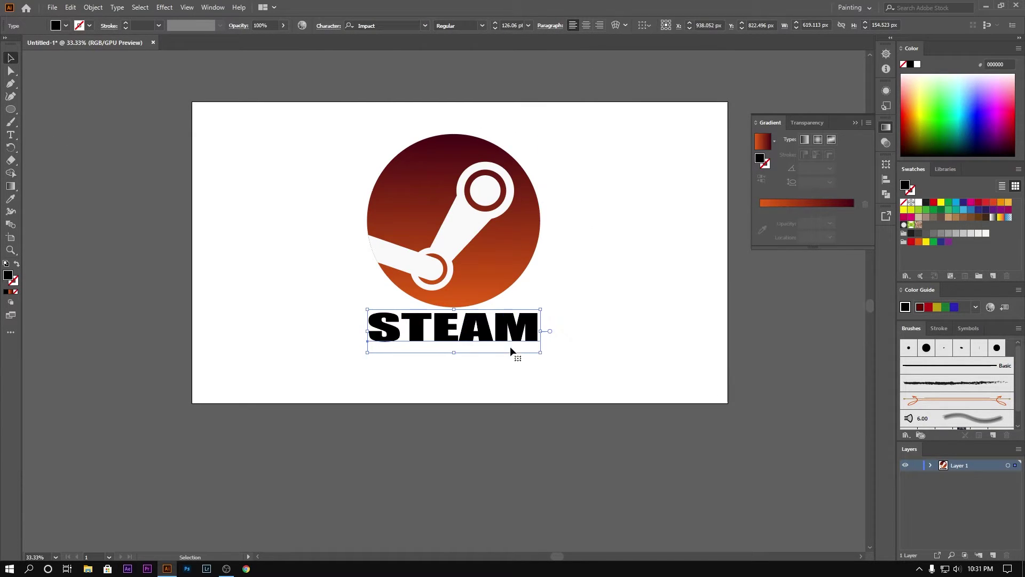
# Zoom in and reselect all the STEAM letters for another font change
pyautogui.click(369, 330)
pyautogui.hotkey('ctrl', '+')
pyautogui.hotkey('ctrl', '+')
pyautogui.hotkey('ctrl', 'a')
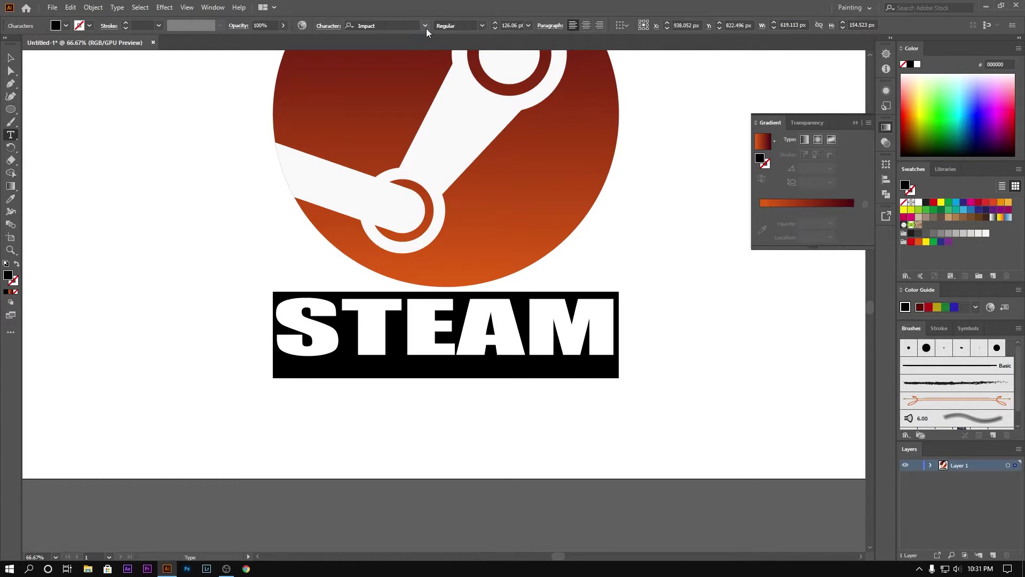
pyautogui.click(425, 27)
# Switch STEAM to Microsoft PhagsPa Bold and narrow it slightly to fit under the logo
pyautogui.scroll(-1, 500, 213)
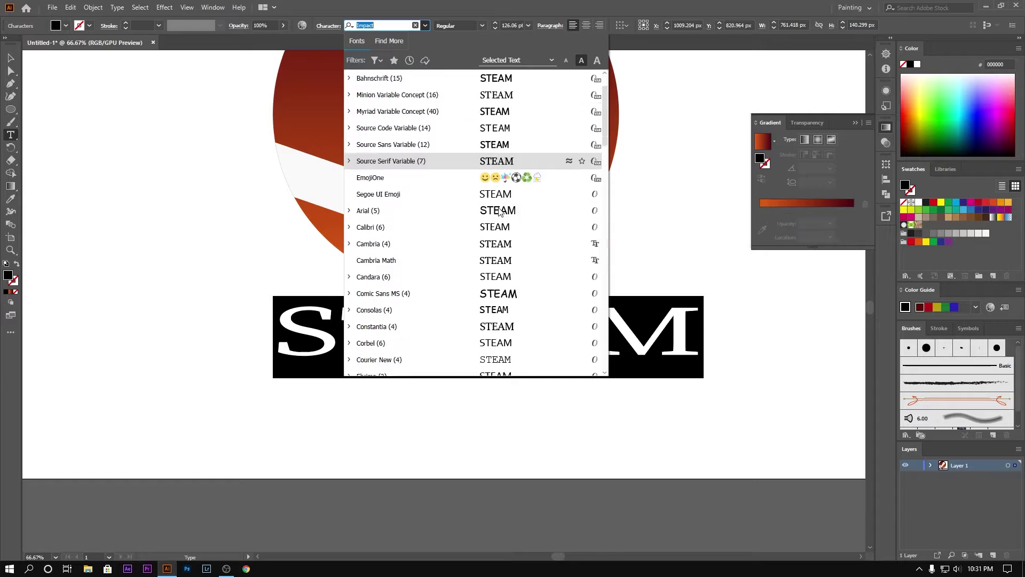
pyautogui.scroll(-5, 499, 213)
pyautogui.scroll(-3, 500, 216)
pyautogui.scroll(4, 501, 219)
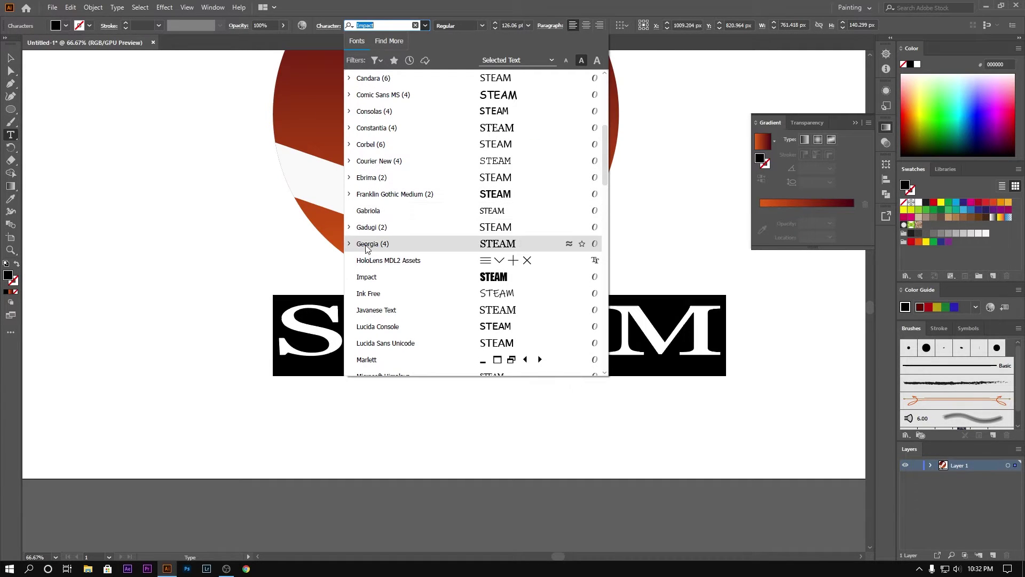
pyautogui.click(350, 244)
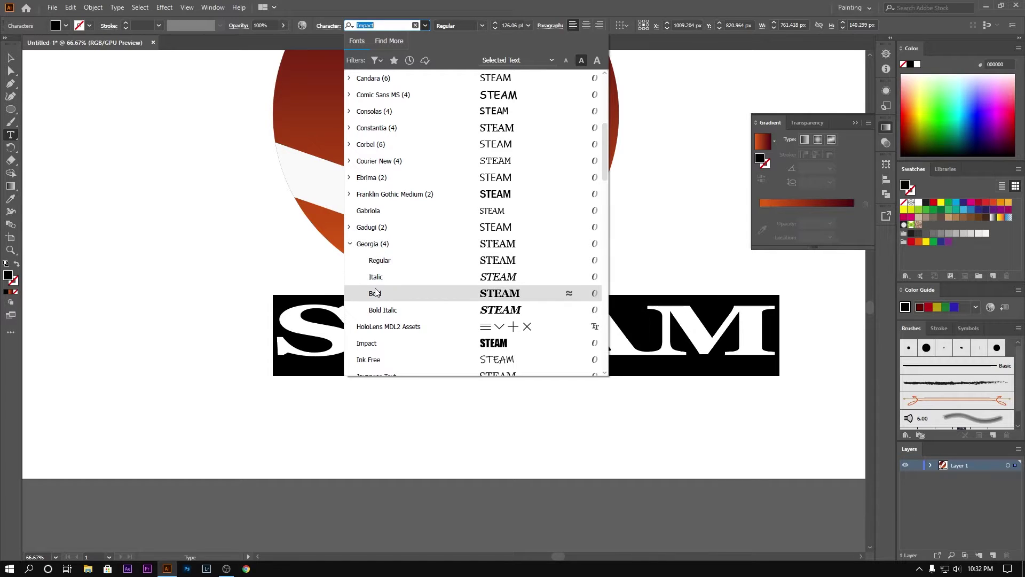
pyautogui.scroll(-2, 369, 299)
pyautogui.scroll(-1, 352, 306)
pyautogui.click(350, 323)
pyautogui.scroll(-1, 363, 321)
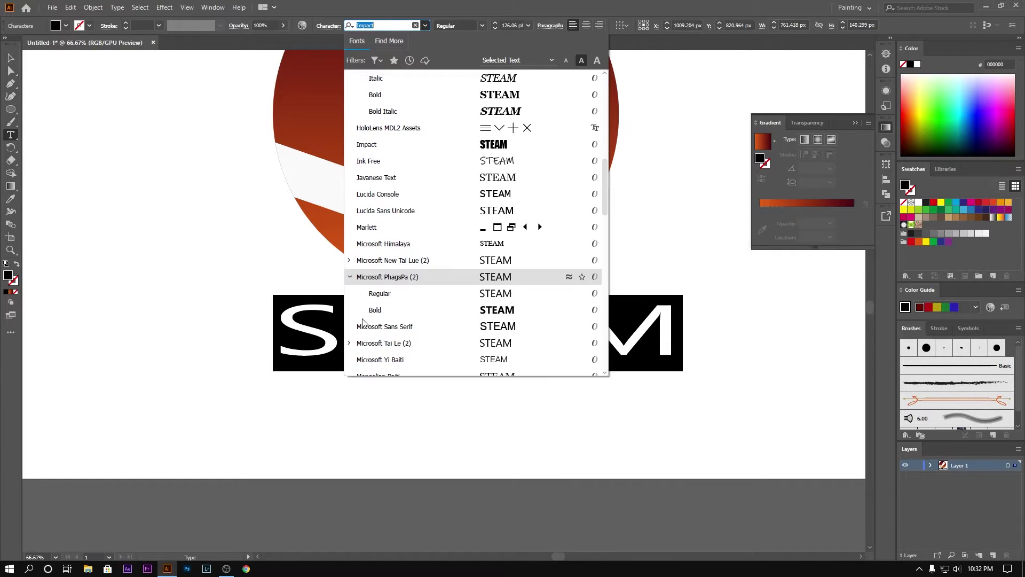
pyautogui.press('Escape')
pyautogui.moveTo(705, 333); pyautogui.dragTo(619, 332)
pyautogui.scroll(-1, 336, 411)
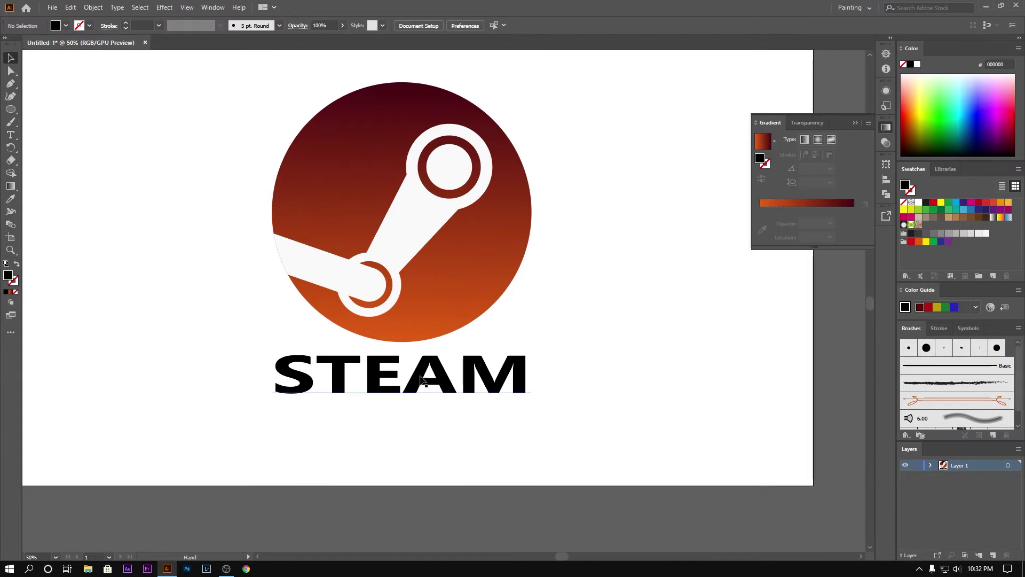
# Move the STEAM text by -0.75 px horizontally and 0.75 px vertically
pyautogui.scroll(2, 394, 389)
pyautogui.moveTo(472, 361); pyautogui.dragTo(484, 352)
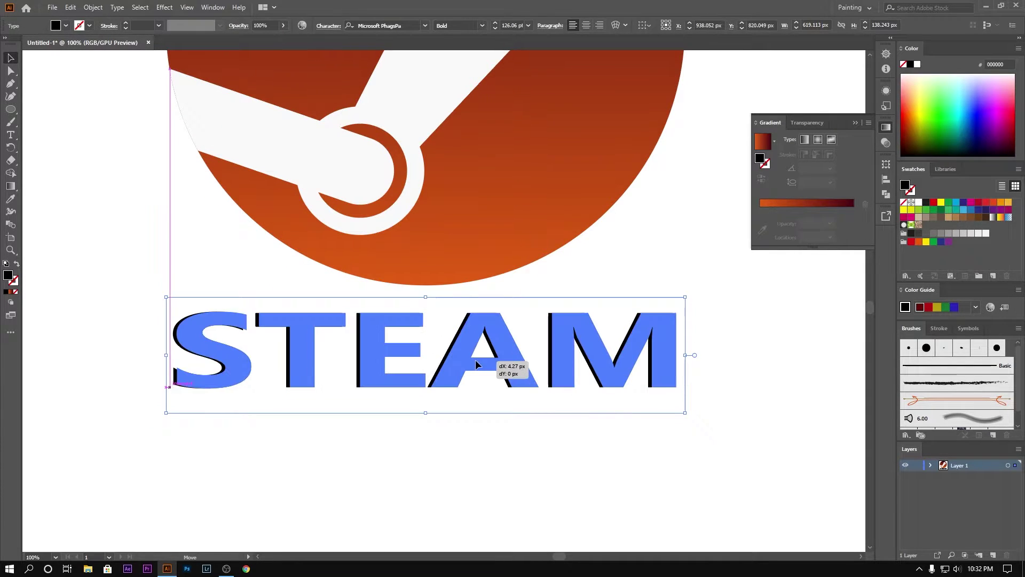
pyautogui.click(348, 352)
pyautogui.rightClick(348, 351)
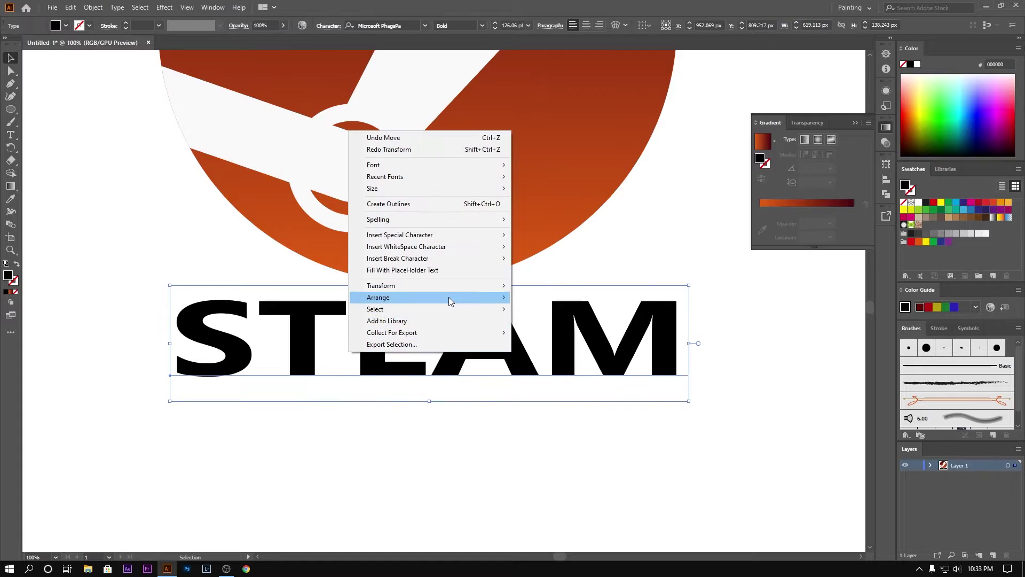
pyautogui.click(537, 298)
pyautogui.write('0.75')
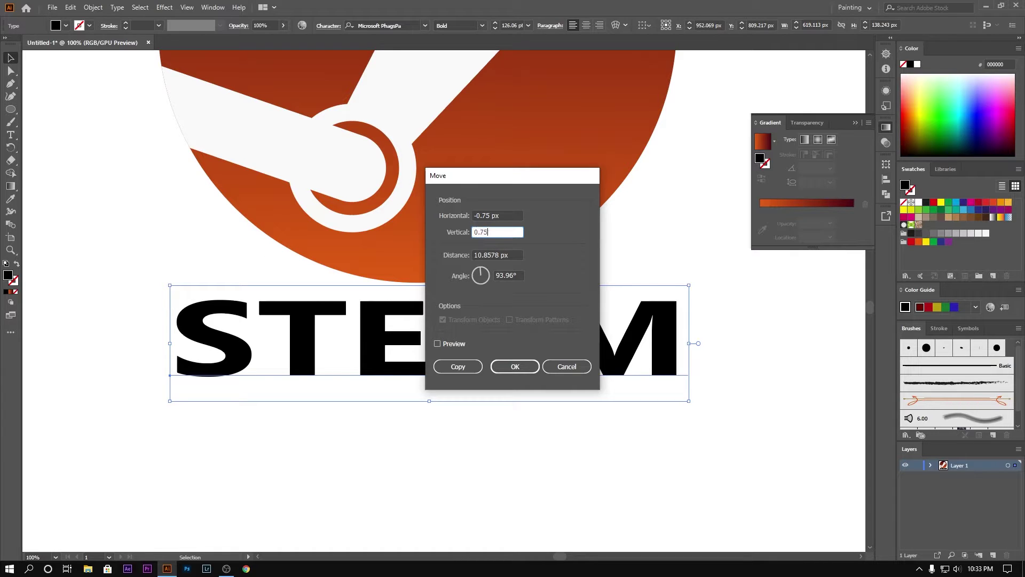
pyautogui.click(439, 344)
pyautogui.click(478, 369)
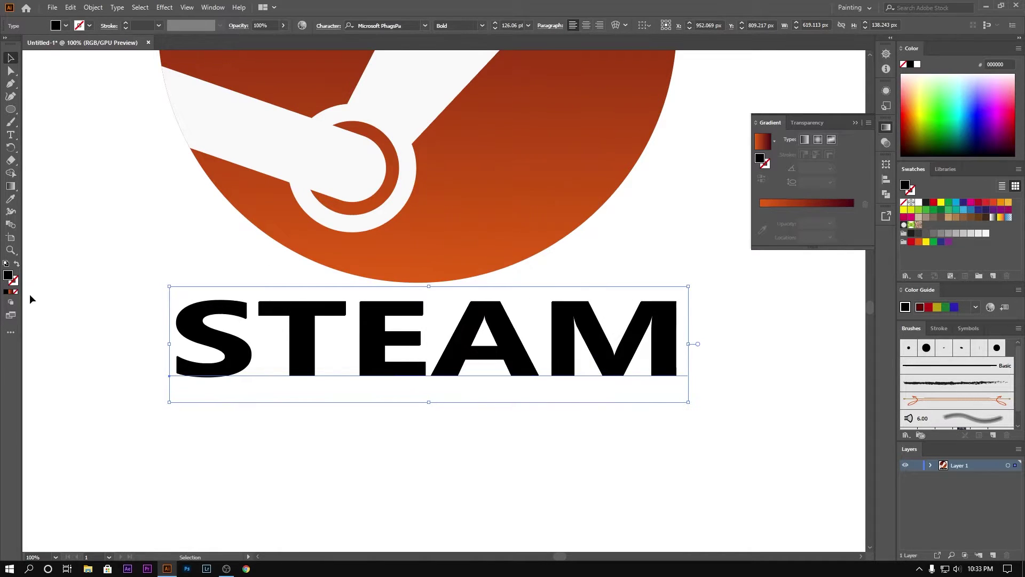
# Fill the STEAM text with near-black 191919 and deselect it
pyautogui.doubleClick(8, 275)
pyautogui.write('191919')
pyautogui.click(607, 225)
pyautogui.hotkey('ctrl', 'shift', 'a')
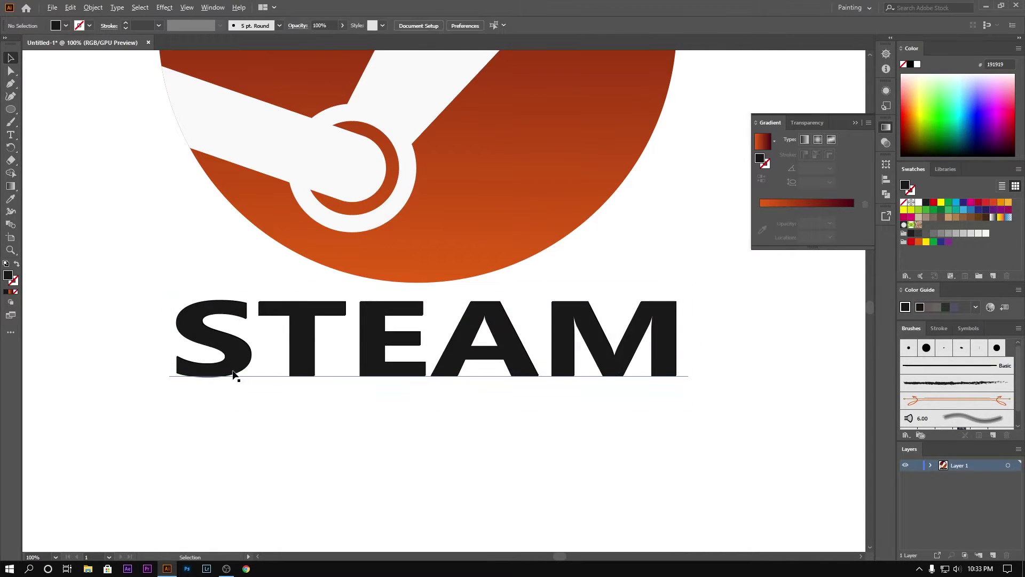
pyautogui.scroll(3, 236, 373)
pyautogui.rightClick(234, 373)
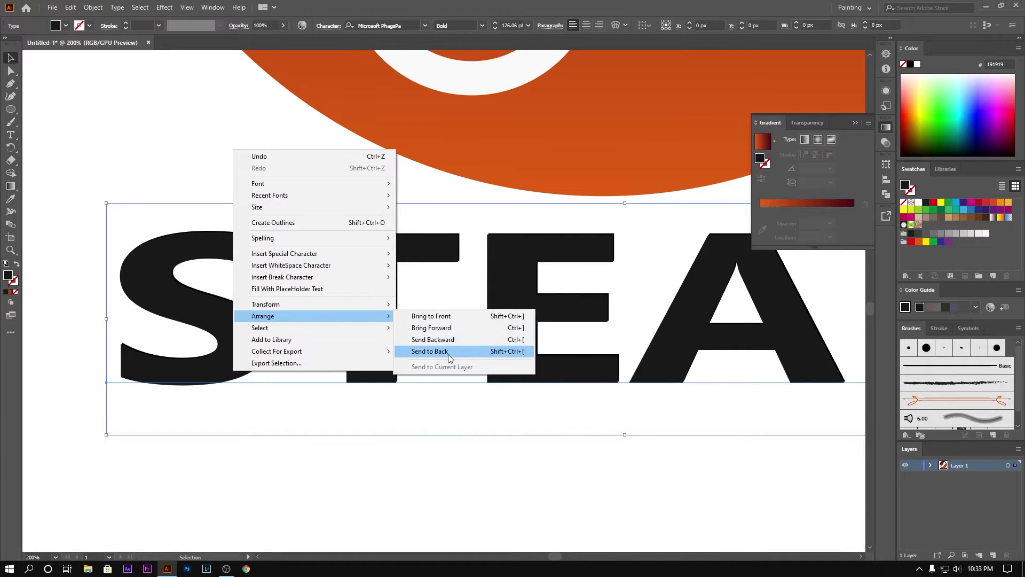
pyautogui.click(447, 354)
pyautogui.click(196, 461)
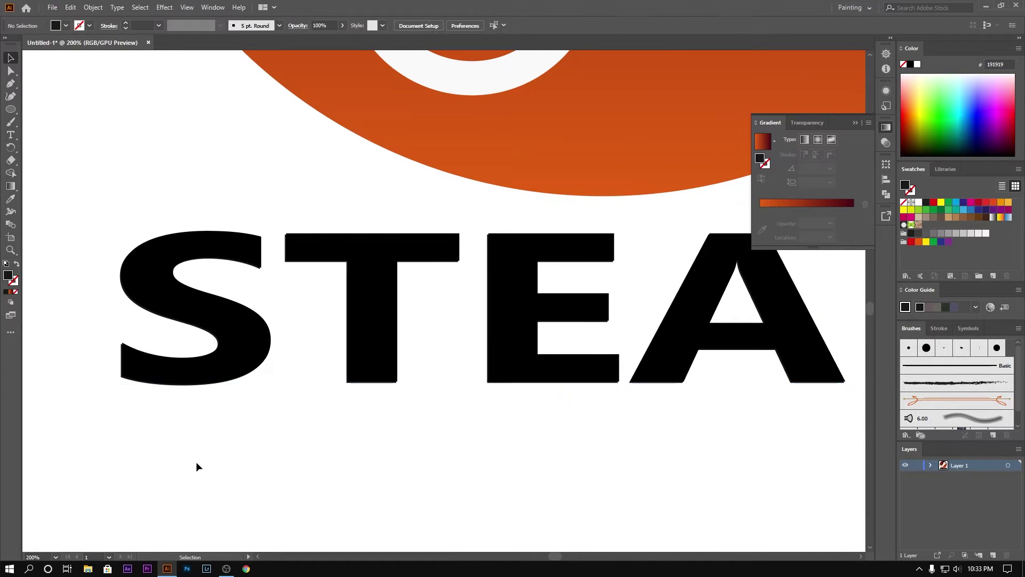
pyautogui.click(12, 307)
pyautogui.click(42, 316)
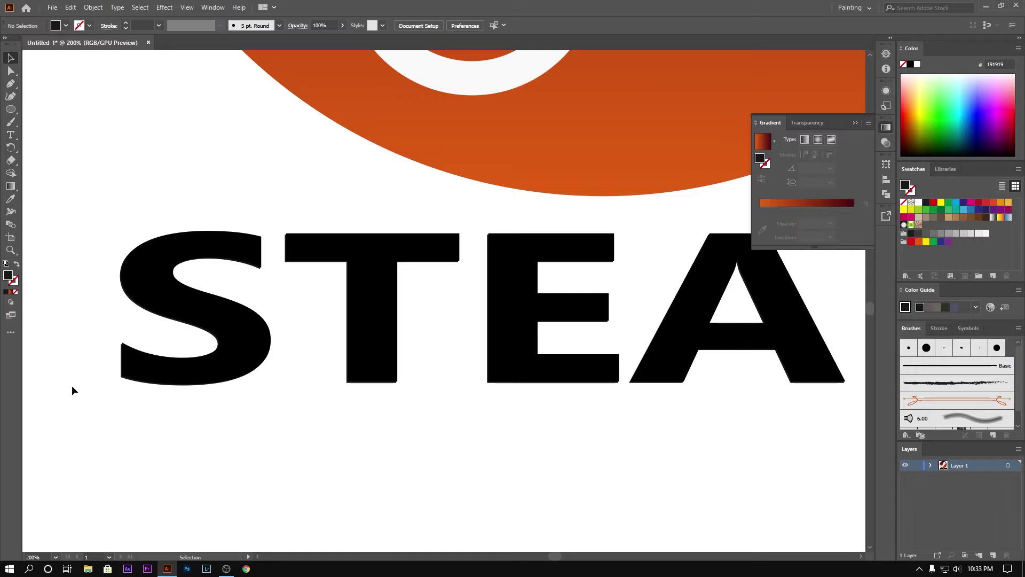
pyautogui.click(126, 360)
pyautogui.scroll(3, 128, 390)
pyautogui.click(931, 466)
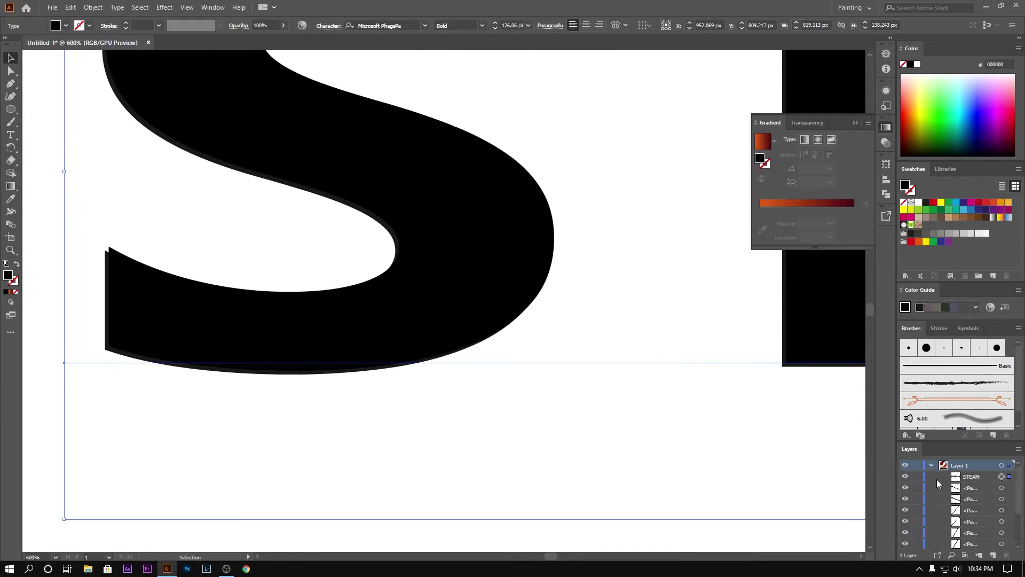
pyautogui.scroll(-3, 374, 467)
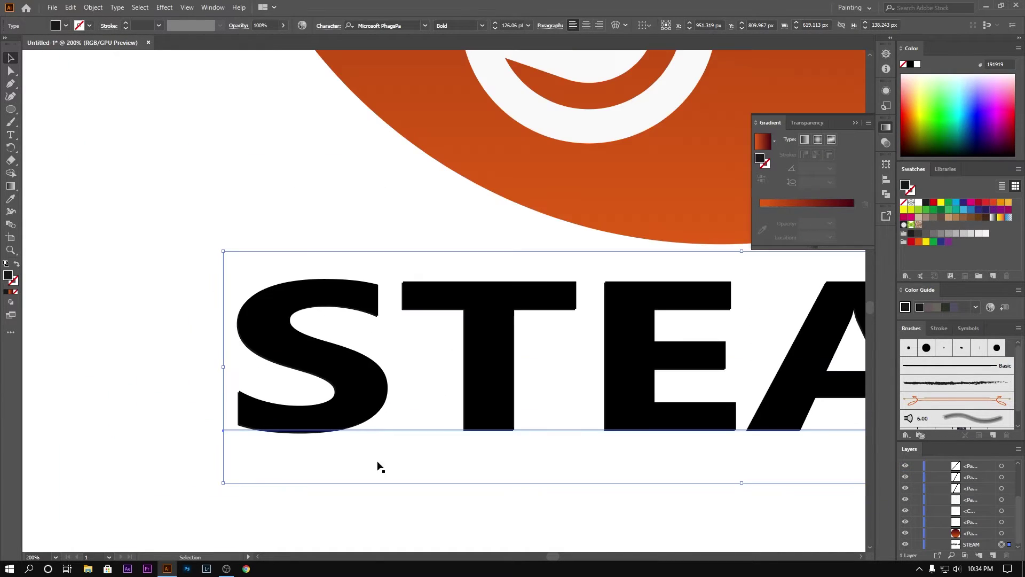
pyautogui.scroll(-3, 925, 529)
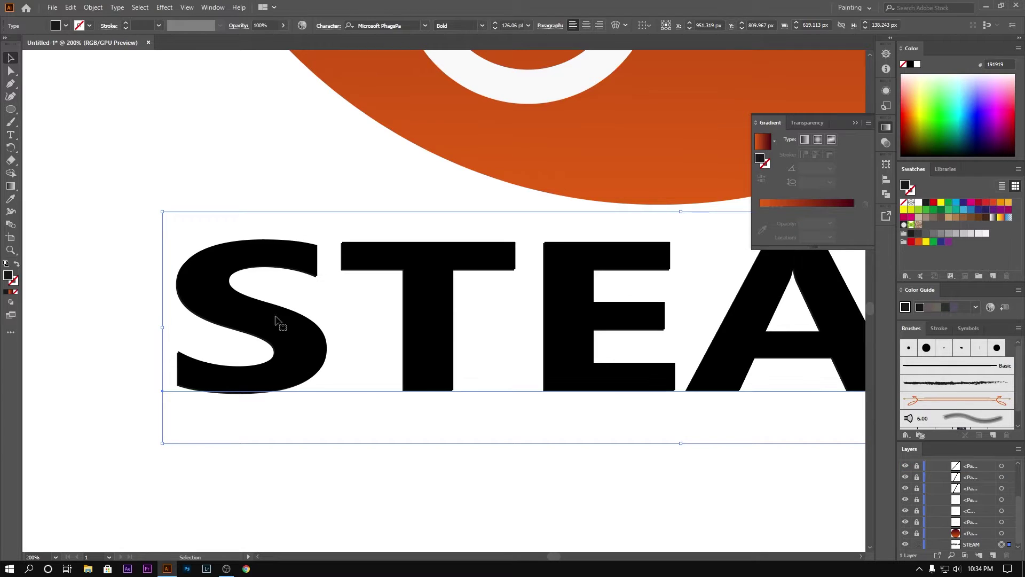
# Apply a 3D Extrude & Bevel effect to the STEAM text
pyautogui.click(164, 8)
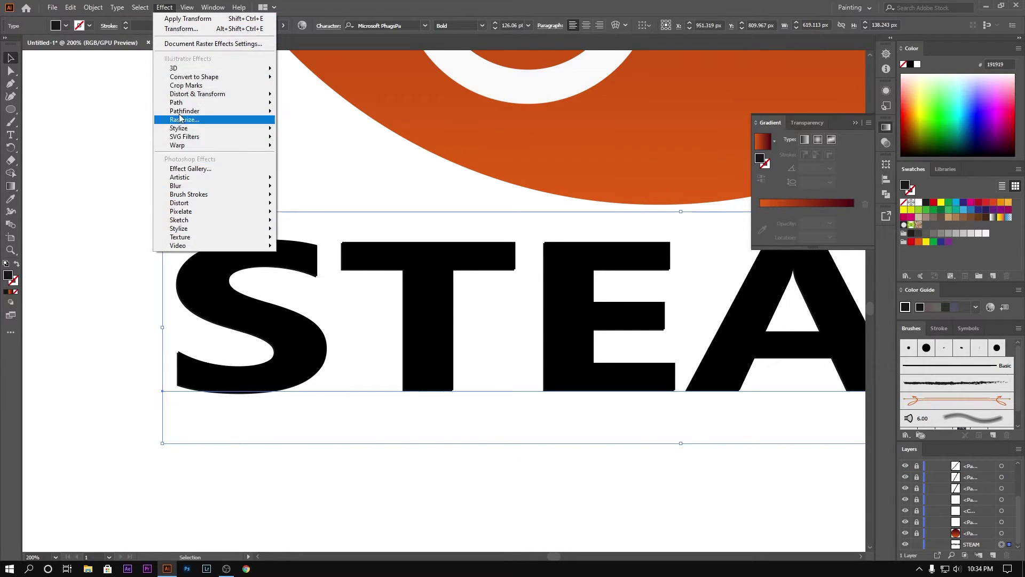
pyautogui.click(194, 19)
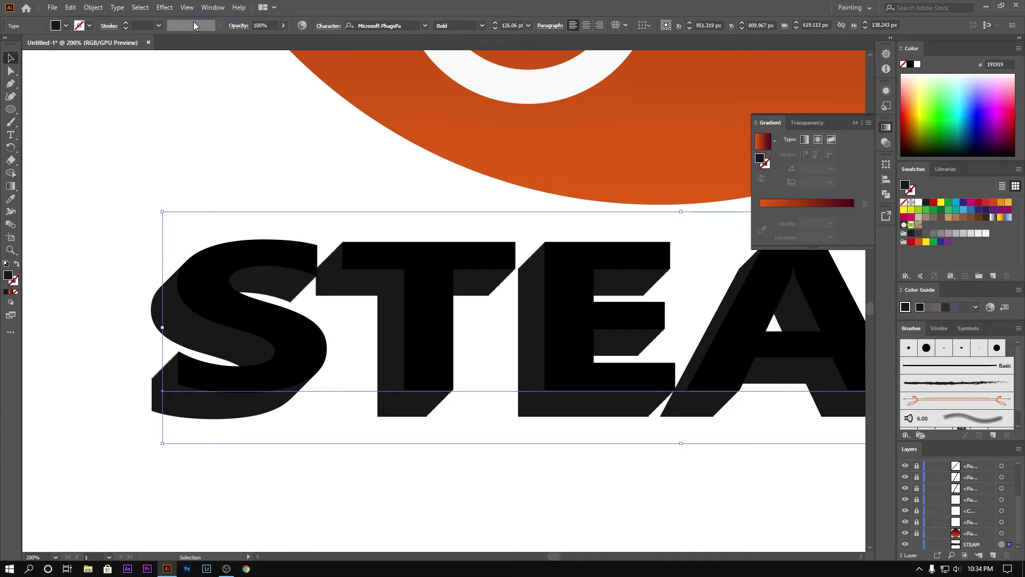
pyautogui.click(97, 156)
pyautogui.scroll(-2, 133, 321)
pyautogui.scroll(-1, 268, 451)
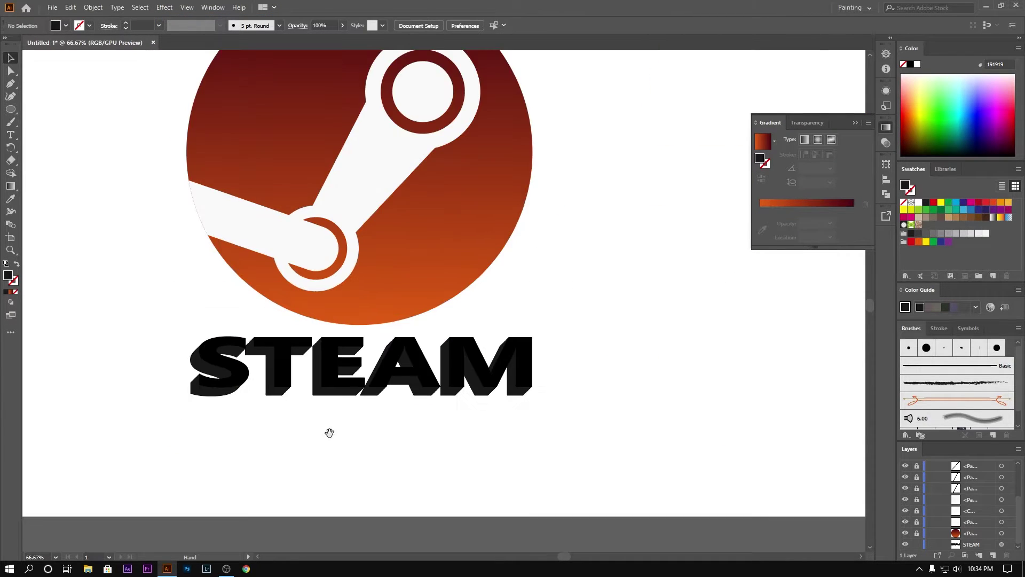
# Fill the extruded STEAM copy with grey 727272 as a shadow
pyautogui.click(260, 431)
pyautogui.doubleClick(8, 275)
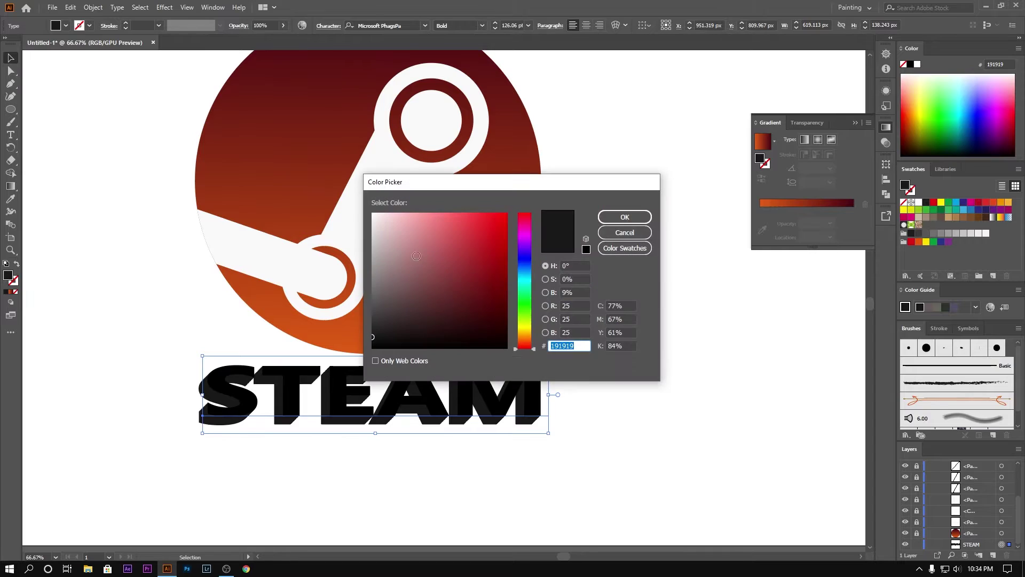
pyautogui.write('727272')
pyautogui.click(624, 218)
pyautogui.click(35, 345)
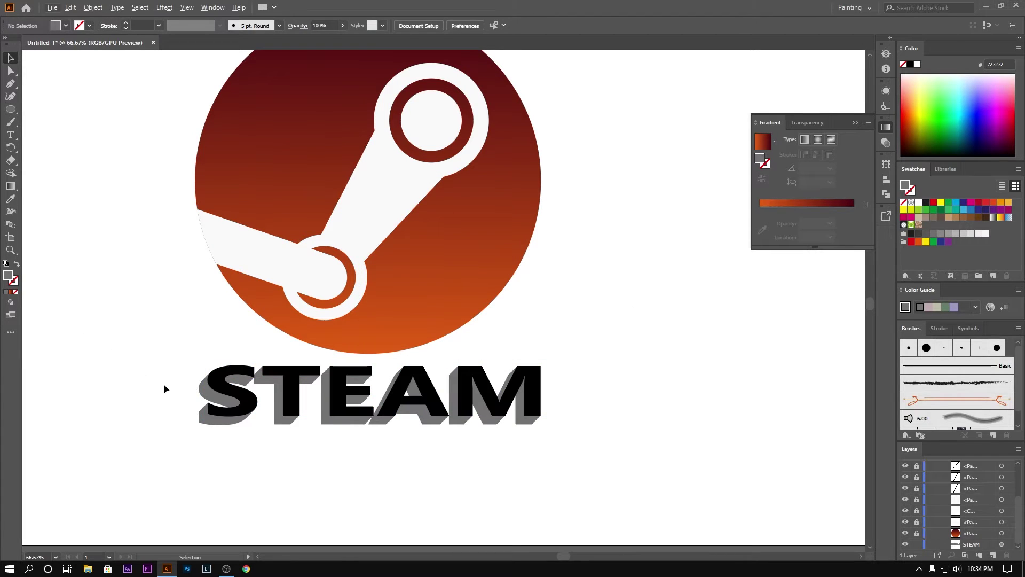
pyautogui.scroll(2, 301, 422)
pyautogui.scroll(-1, 301, 423)
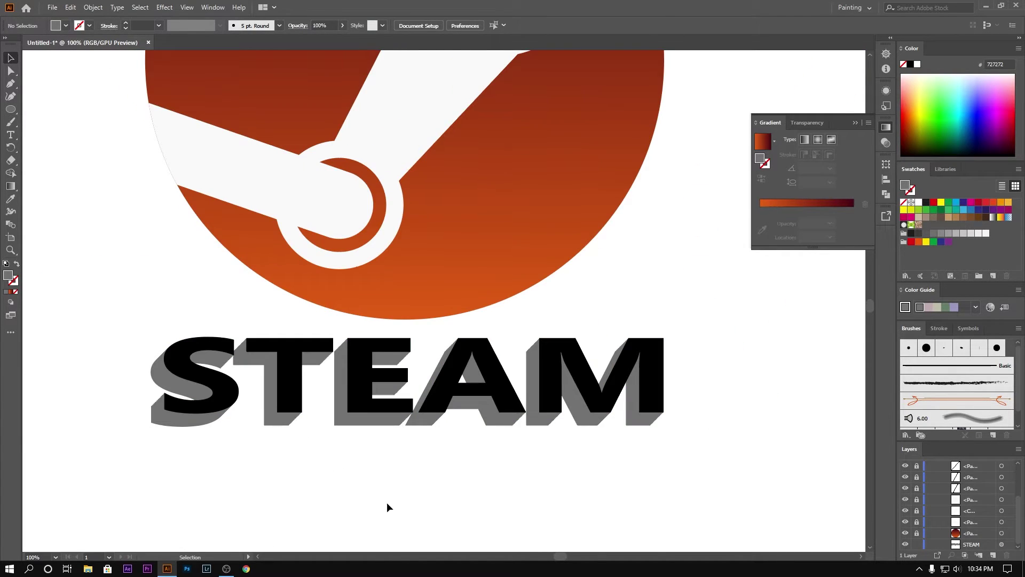
pyautogui.scroll(-2, 387, 502)
# Try Expand Appearance on STEAM, then undo back to editable text
pyautogui.click(384, 454)
pyautogui.click(93, 7)
pyautogui.click(123, 133)
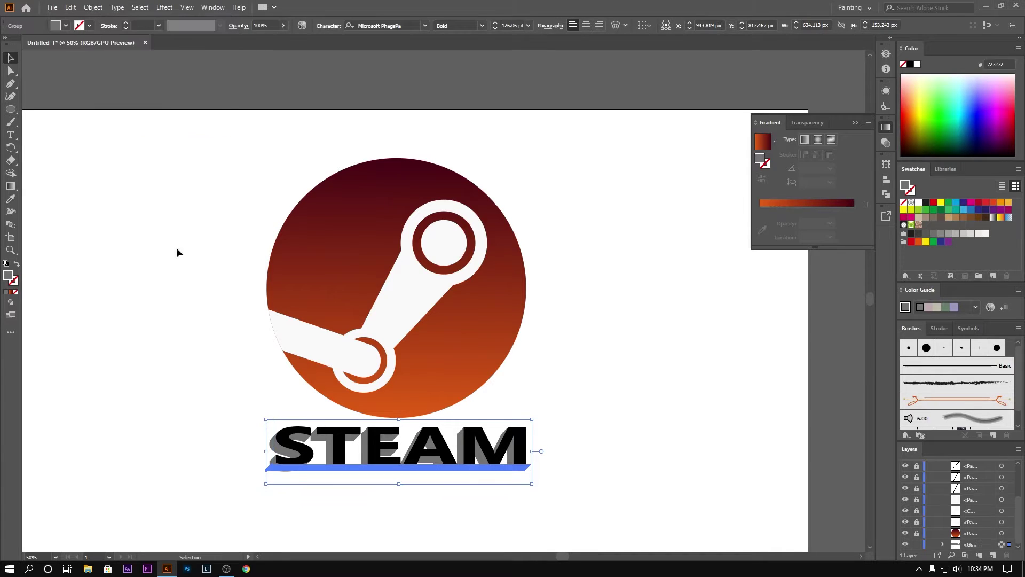
pyautogui.click(130, 343)
pyautogui.click(456, 450)
pyautogui.hotkey('ctrl', 'z')
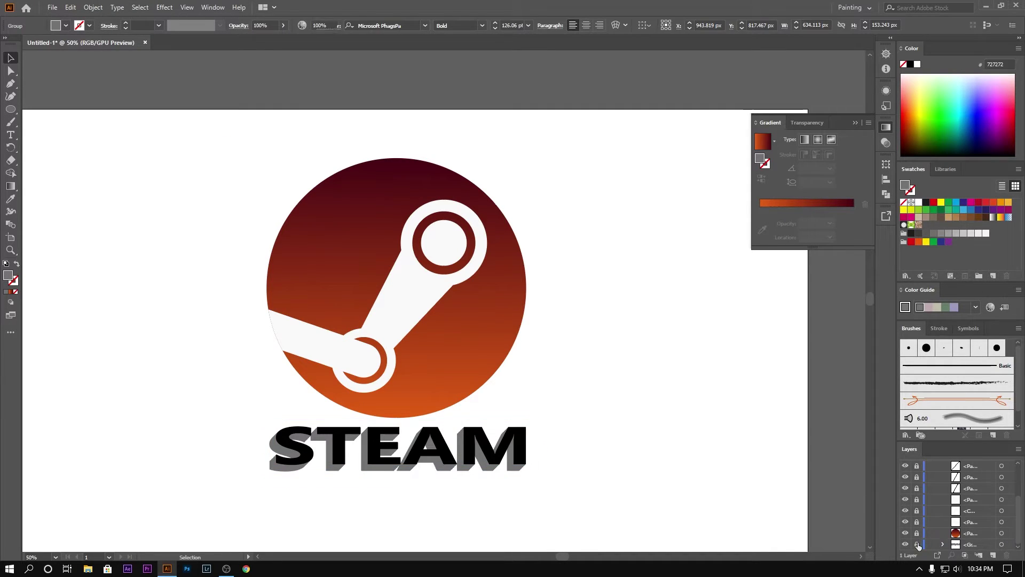
pyautogui.hotkey('ctrl', 'z')
# Expand STEAM into shapes and copy the circle's gradient onto it with the Eyedropper
pyautogui.click(93, 7)
pyautogui.click(106, 131)
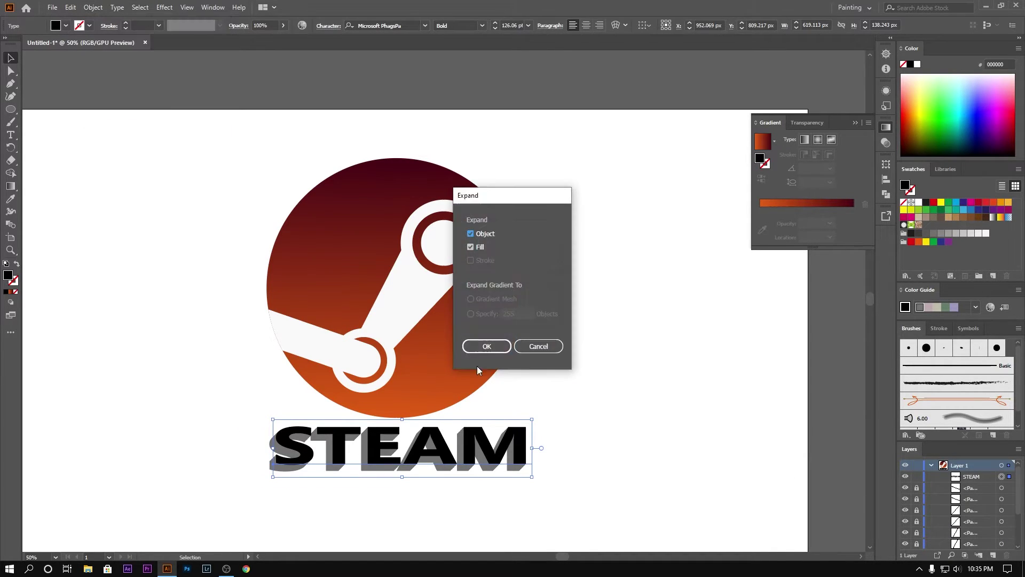
pyautogui.click(483, 346)
pyautogui.click(10, 199)
pyautogui.click(457, 344)
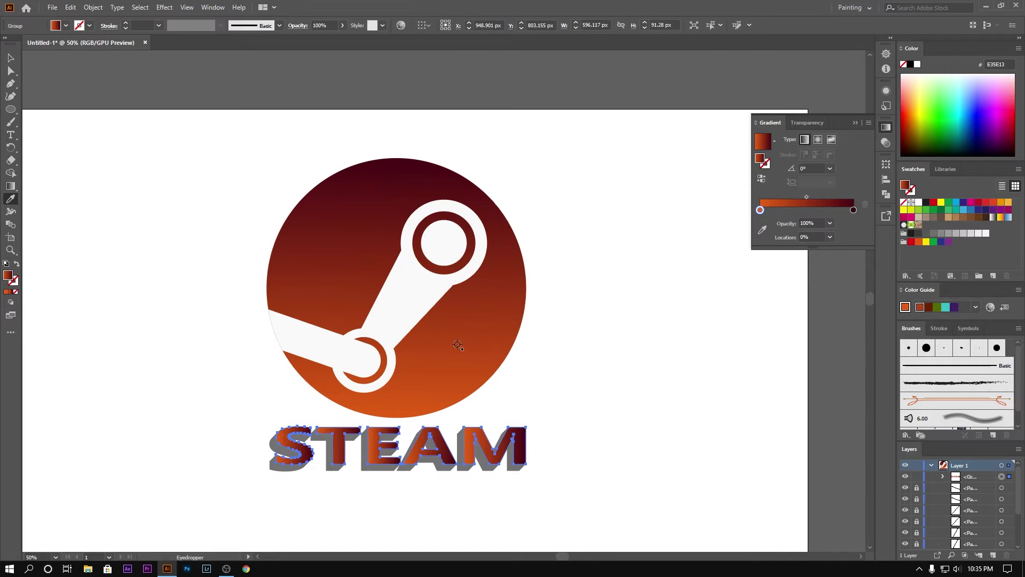
# Run the STEAM gradient vertically, orange at top to dark red at bottom
pyautogui.click(11, 186)
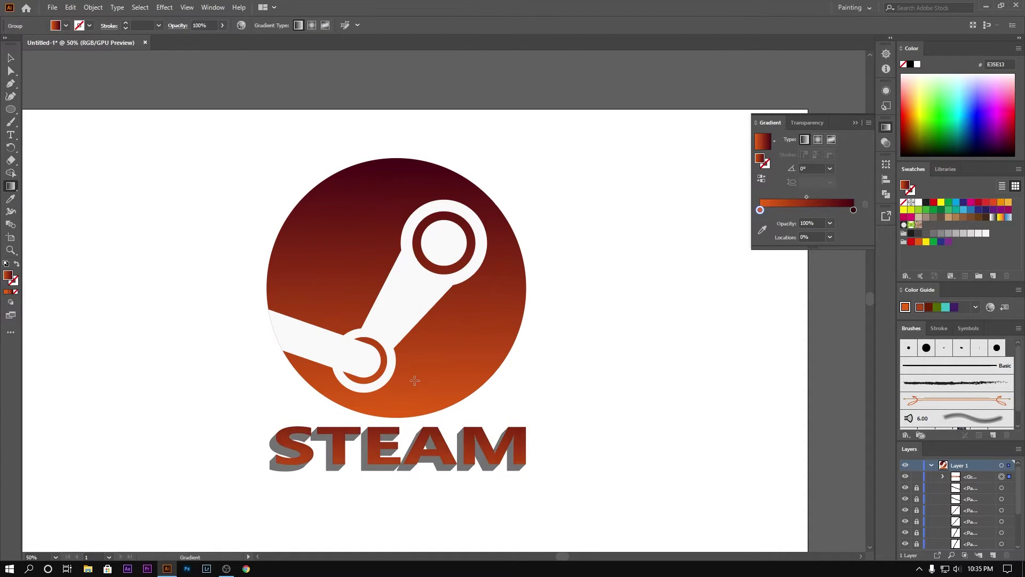
pyautogui.hotkey('ctrl', '+')
pyautogui.hotkey('ctrl', '+')
pyautogui.hotkey('ctrl', '+')
pyautogui.moveTo(403, 356)
pyautogui.mouseDown()
pyautogui.moveTo(406, 192)
pyautogui.moveTo(405, 336)
pyautogui.mouseUp()
pyautogui.hotkey('ctrl', '-')
# Select STEAM together with its grey shadow and stretch both slightly wider
pyautogui.hotkey('ctrl', '-')
pyautogui.hotkey('ctrl', '-')
pyautogui.hotkey('ctrl', '-')
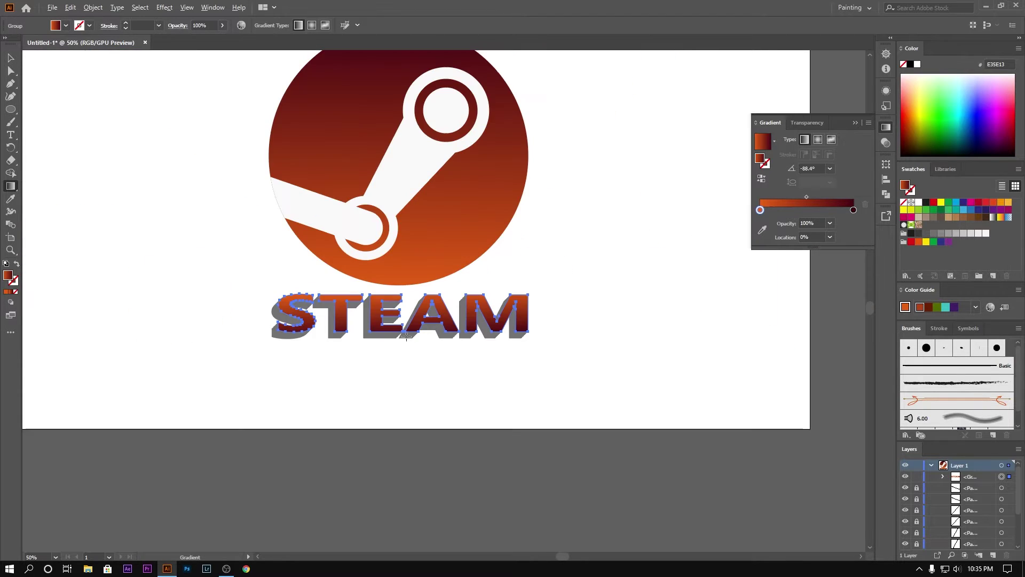
pyautogui.press('v')
pyautogui.click(99, 151)
pyautogui.hotkey('ctrl', '-')
pyautogui.hotkey('ctrl', '-')
pyautogui.click(353, 356)
pyautogui.hotkey('ctrl', '+')
pyautogui.hotkey('ctrl', '+')
pyautogui.hotkey('ctrl', '+')
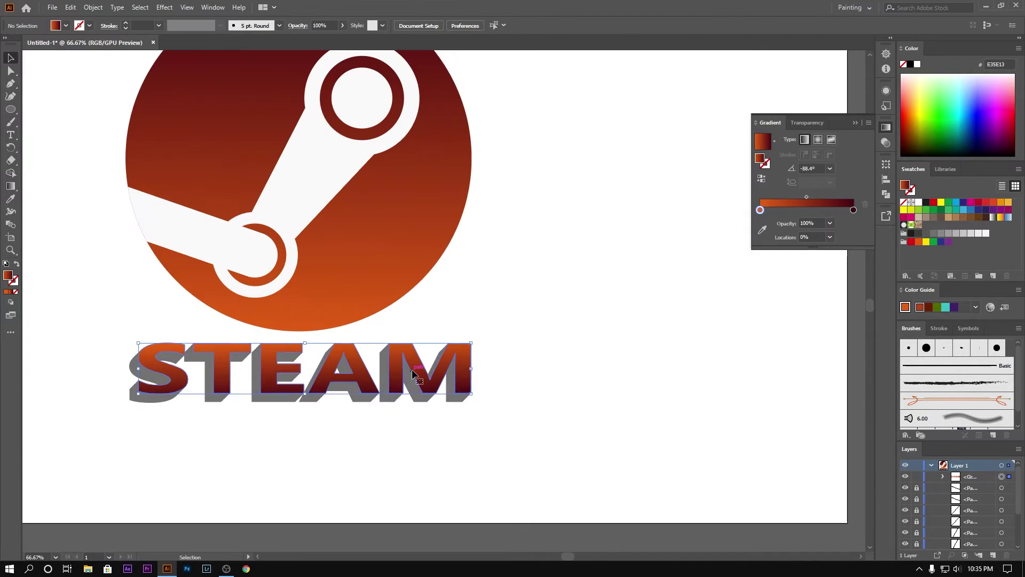
pyautogui.click(390, 391)
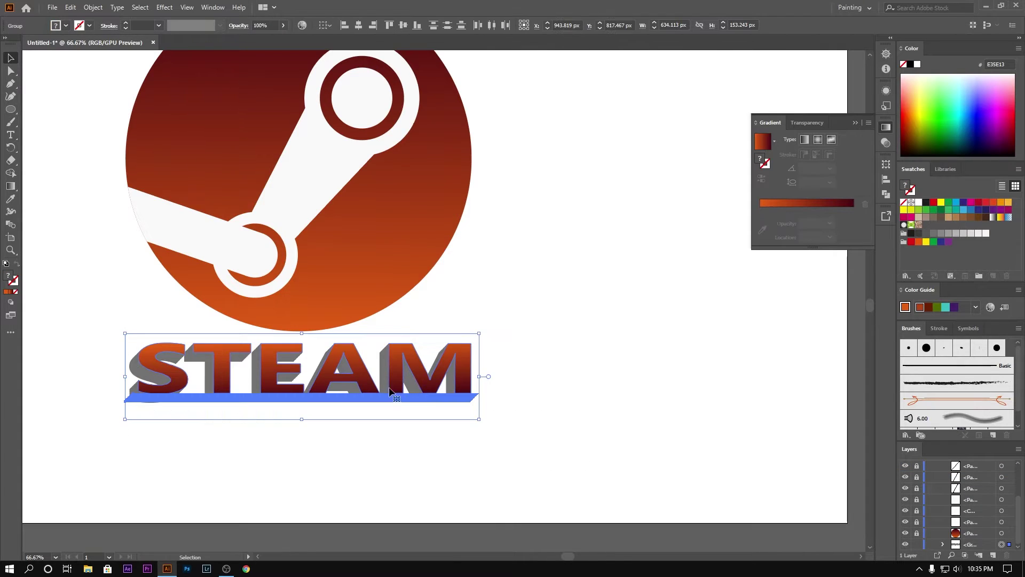
pyautogui.moveTo(479, 376); pyautogui.dragTo(473, 376)
pyautogui.click(121, 424)
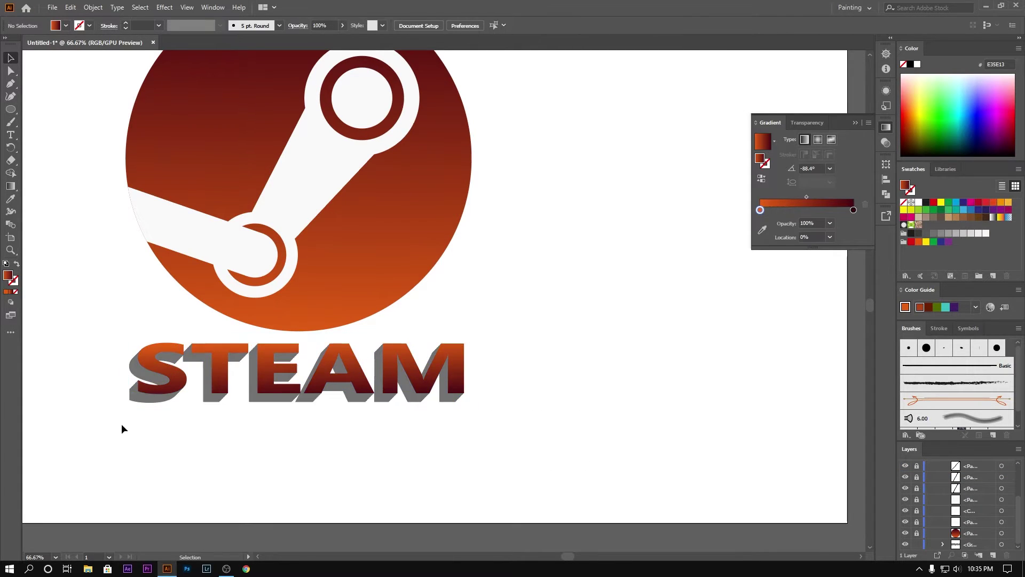
pyautogui.hotkey('ctrl', '-')
pyautogui.hotkey('ctrl', '-')
# Draw a small circle to the upper right of the STEAM text
pyautogui.moveTo(10, 109); pyautogui.dragTo(46, 121)
pyautogui.scroll(4, 294, 415)
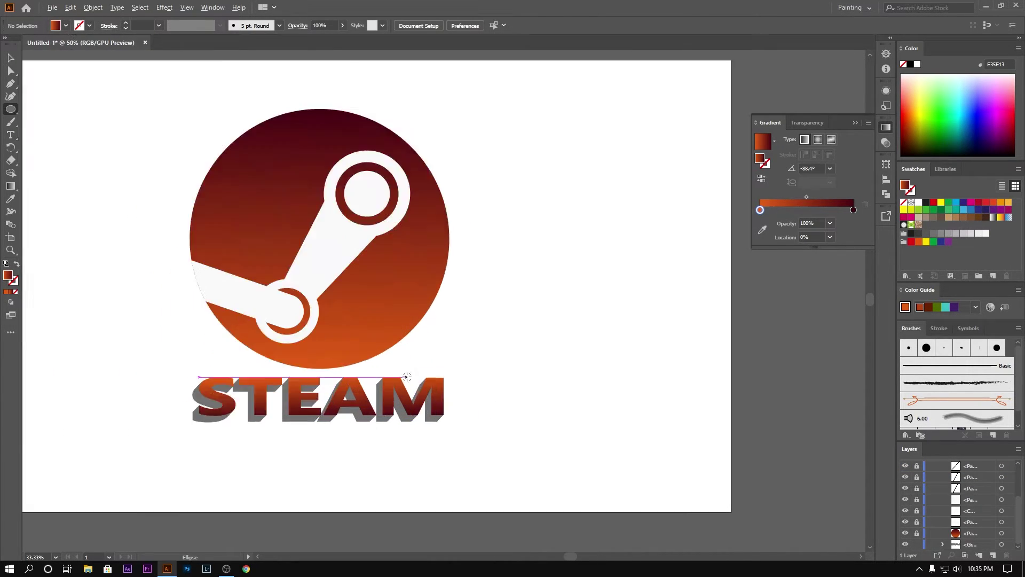
pyautogui.moveTo(542, 357); pyautogui.dragTo(558, 371)
pyautogui.click(8, 74)
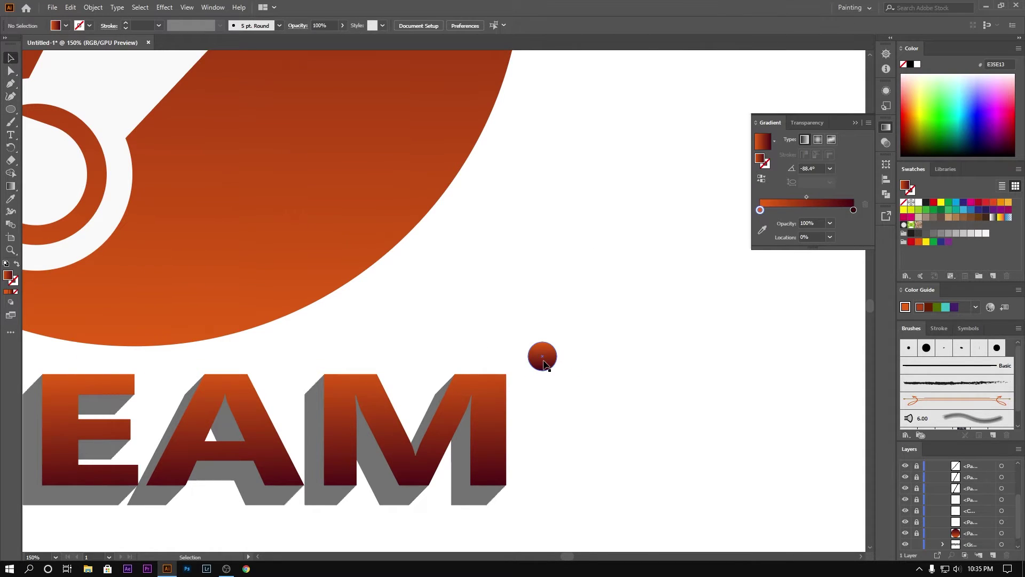
# Add a text object containing the letter R
pyautogui.click(556, 399)
pyautogui.scroll(4, 588, 379)
pyautogui.press('t')
pyautogui.click(269, 126)
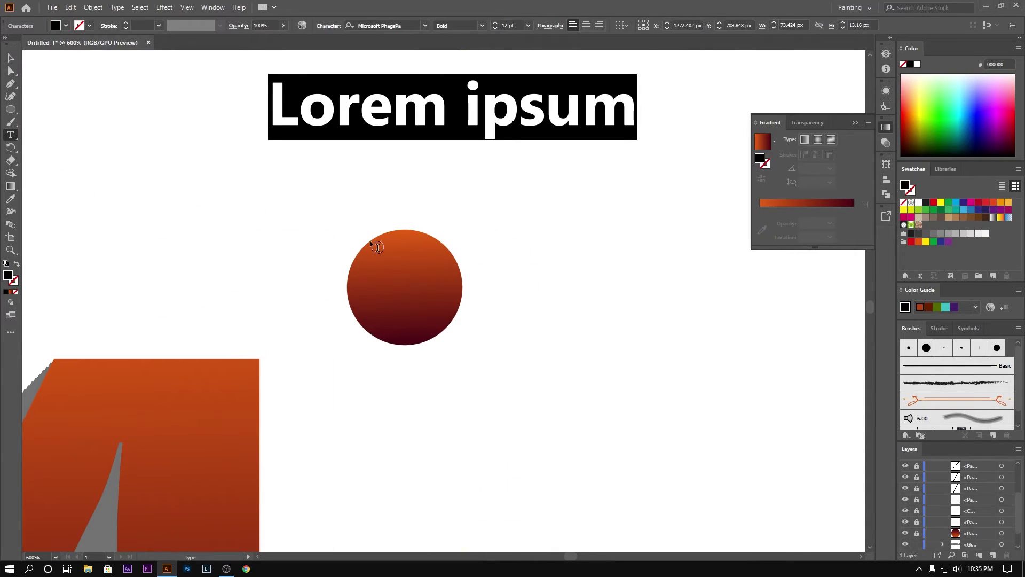
pyautogui.write('R')
pyautogui.press('Escape')
# Move the R onto the circle, stack it above, and centre it horizontally
pyautogui.moveTo(293, 115); pyautogui.dragTo(412, 297)
pyautogui.hotkey('ctrl', 'x')
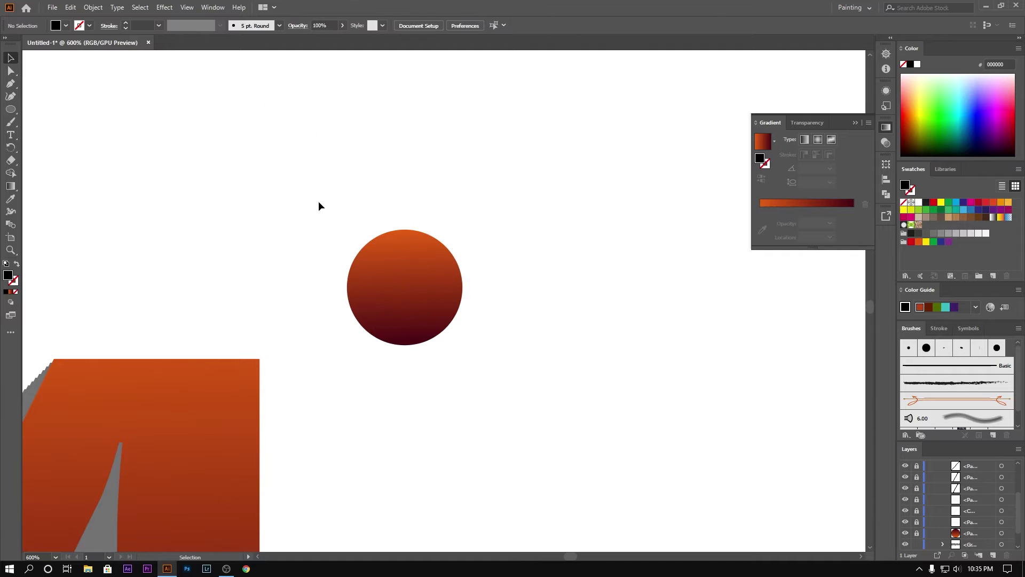
pyautogui.click(411, 291)
pyautogui.moveTo(958, 520); pyautogui.dragTo(957, 529)
pyautogui.click(298, 213)
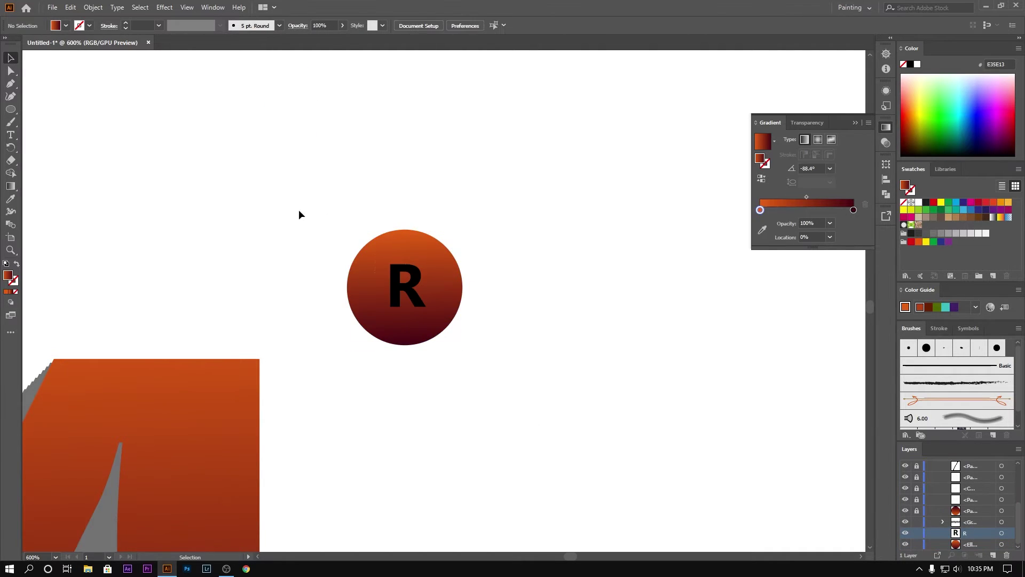
pyautogui.moveTo(547, 353); pyautogui.dragTo(374, 246)
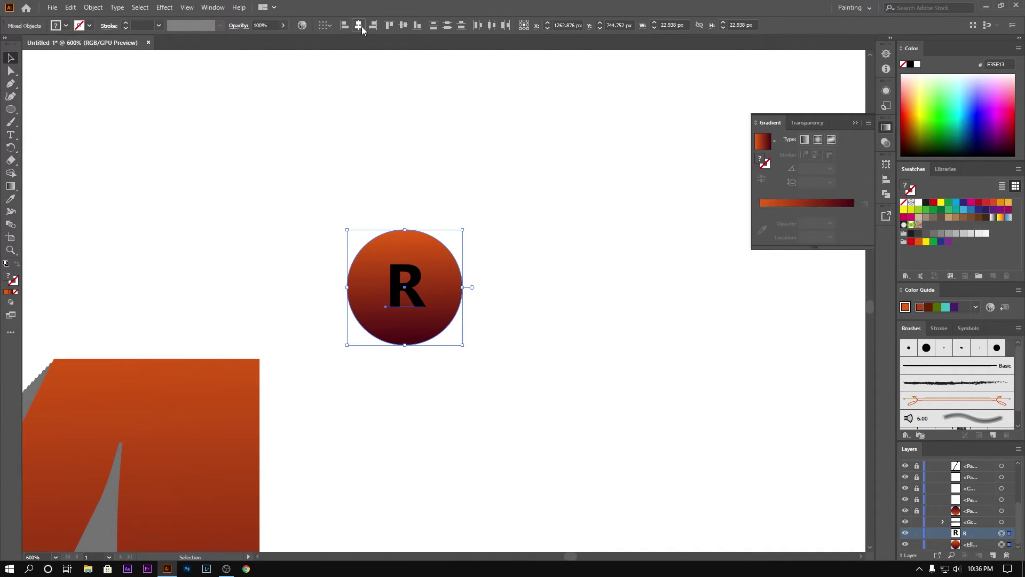
pyautogui.click(361, 26)
# Change the R's font to Impact, then to Mongolian Baiti
pyautogui.click(407, 305)
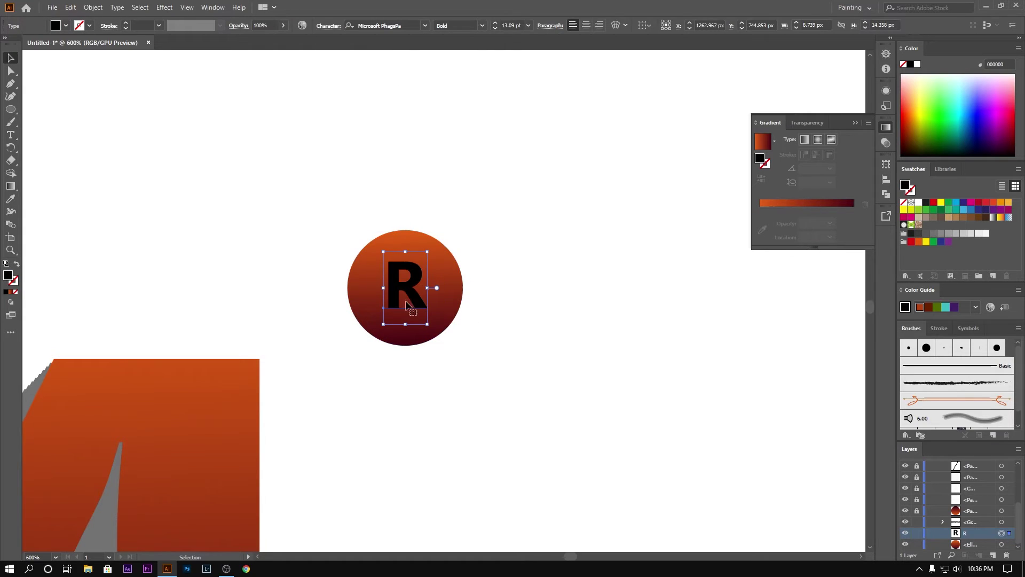
pyautogui.doubleClick(402, 288)
pyautogui.click(425, 25)
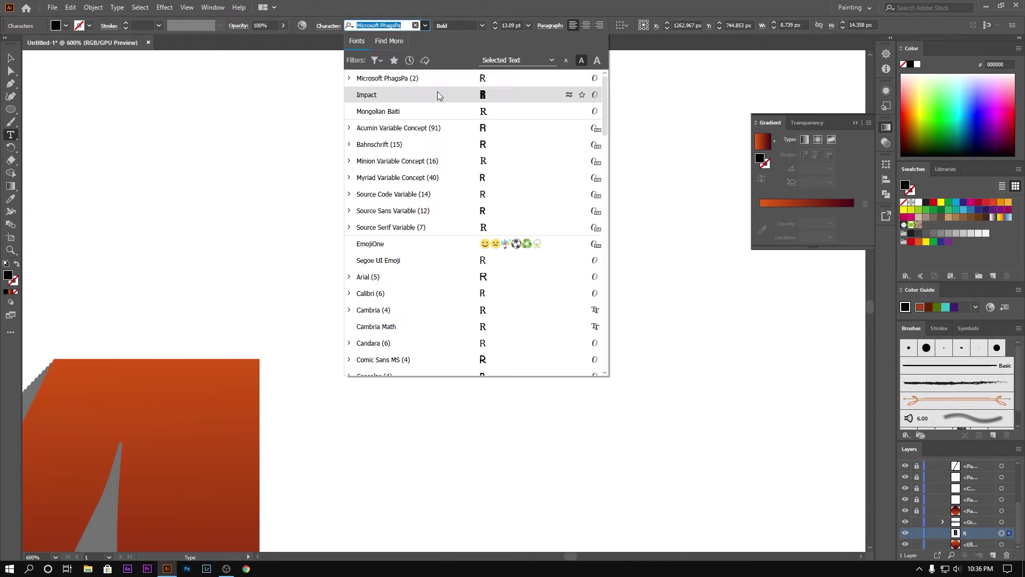
pyautogui.click(437, 93)
pyautogui.click(10, 58)
pyautogui.click(425, 25)
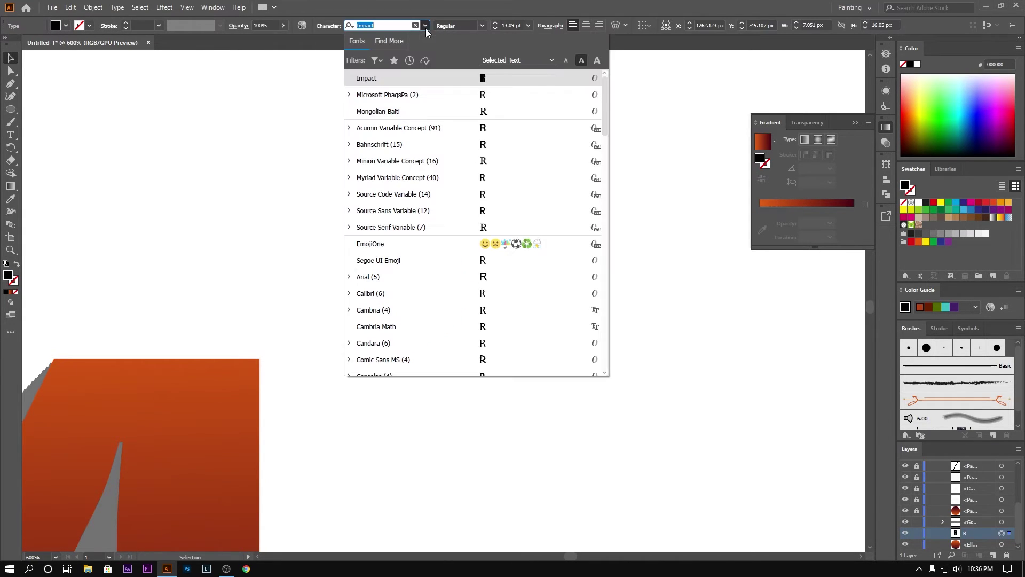
pyautogui.click(460, 111)
# Expand the R into shapes and give it the orange-red gradient
pyautogui.click(352, 219)
pyautogui.click(373, 256)
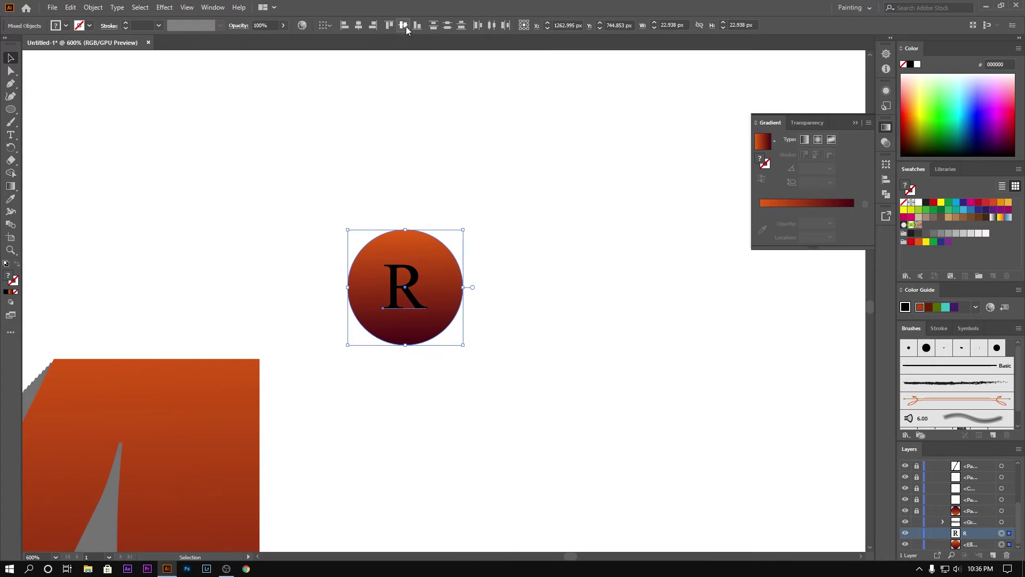
pyautogui.click(403, 160)
pyautogui.click(402, 291)
pyautogui.click(92, 8)
pyautogui.click(107, 122)
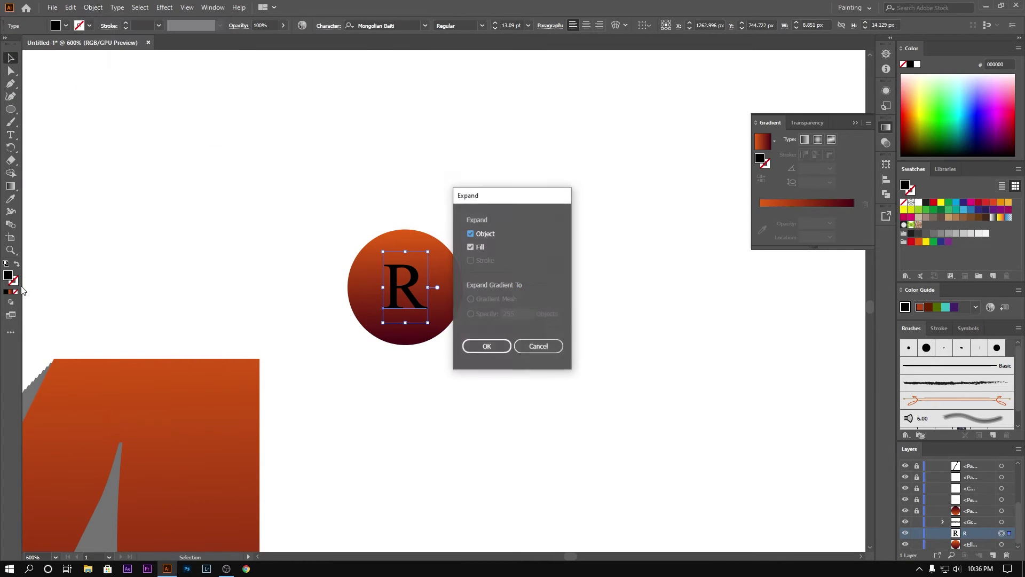
pyautogui.press('Return')
pyautogui.click(11, 293)
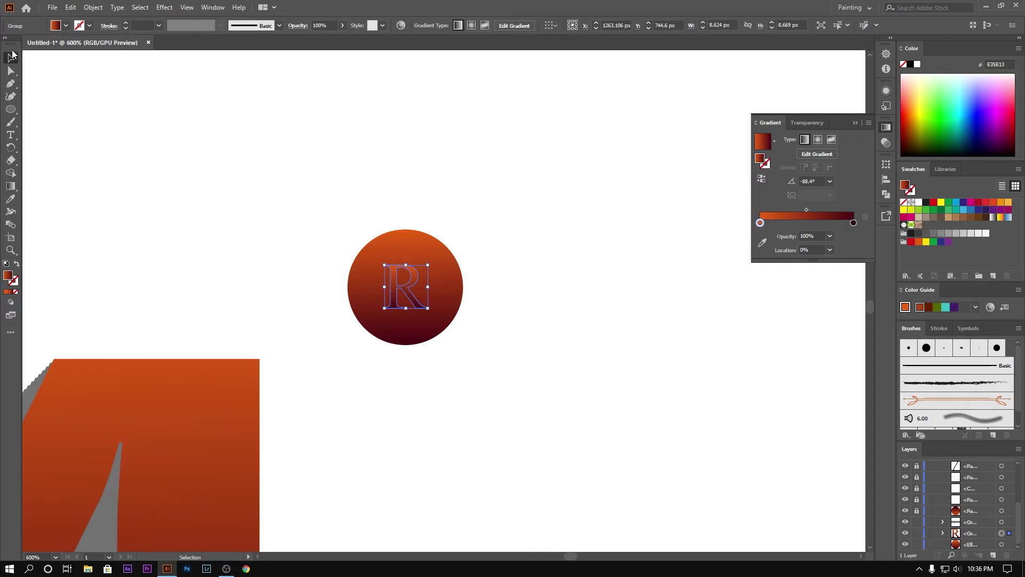
# Divide the badge circle with the R using Pathfinder, then fit the artboard in view
pyautogui.click(216, 187)
pyautogui.scroll(5, 274, 338)
pyautogui.click(394, 304)
pyautogui.scroll(-4, 394, 304)
pyautogui.scroll(2, 397, 310)
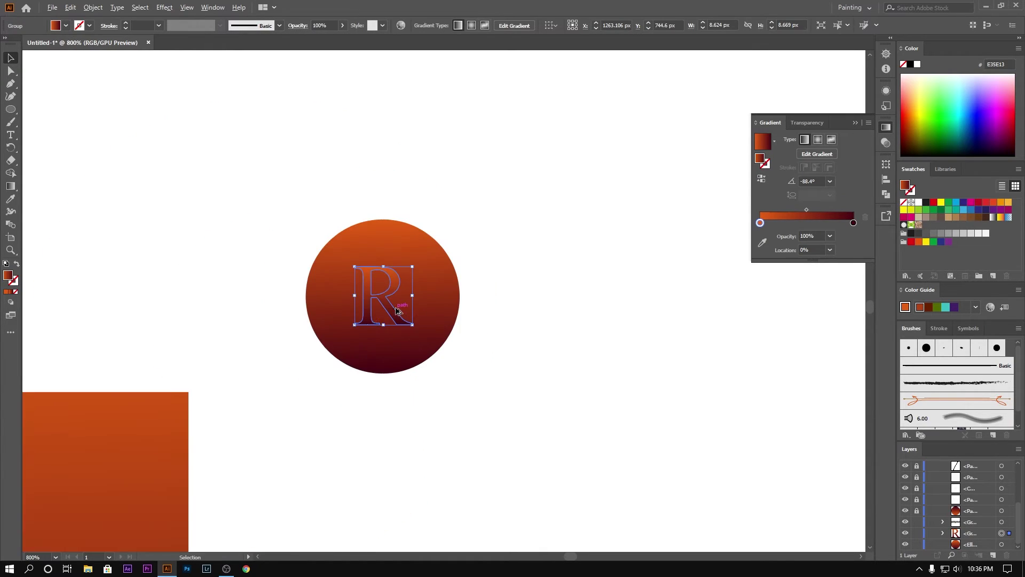
pyautogui.keyDown('shift'); pyautogui.click(438, 331); pyautogui.keyUp('shift')
pyautogui.click(886, 193)
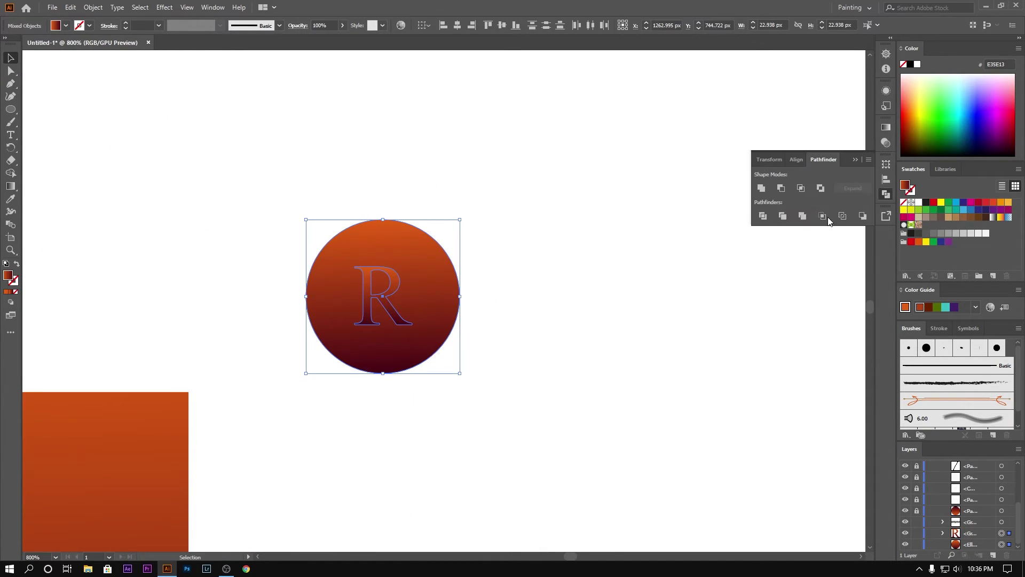
pyautogui.click(768, 223)
pyautogui.scroll(-5, 602, 328)
pyautogui.scroll(3, 602, 329)
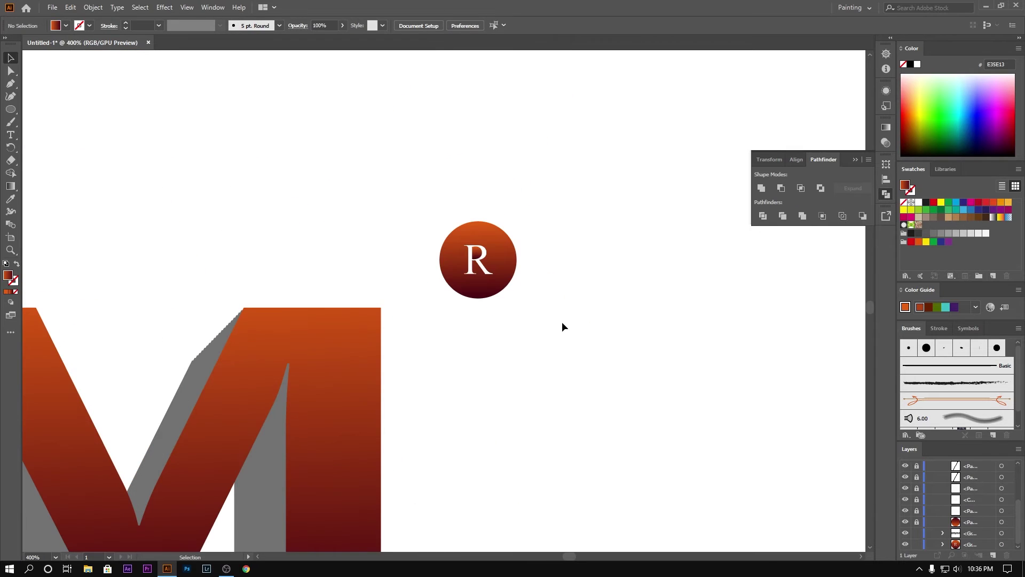
pyautogui.click(607, 322)
pyautogui.hotkey('ctrl', '0')
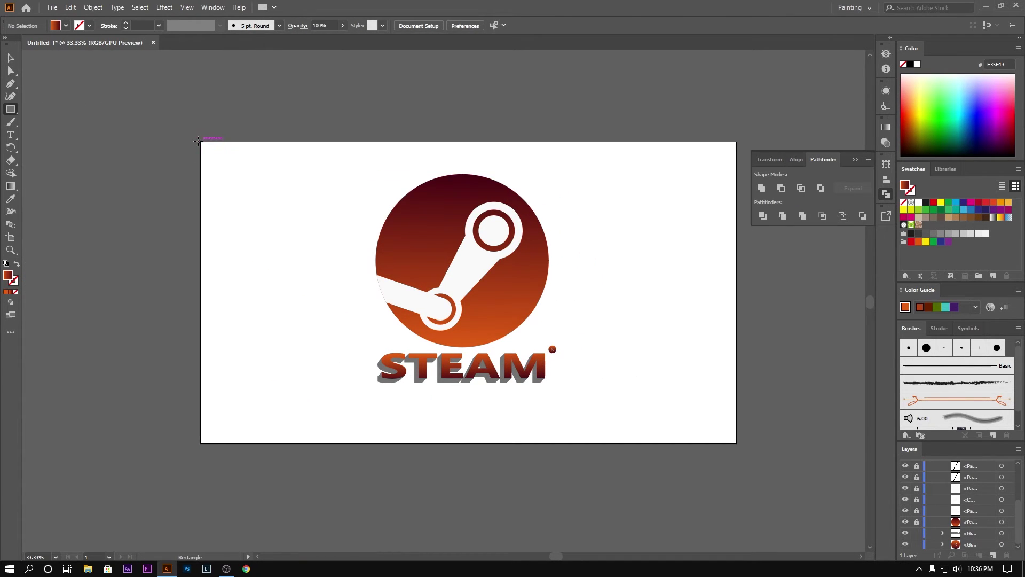
# Draw an artboard-sized rectangle behind the logo and give it a freeform gradient
pyautogui.moveTo(201, 142); pyautogui.dragTo(737, 443)
pyautogui.press('v')
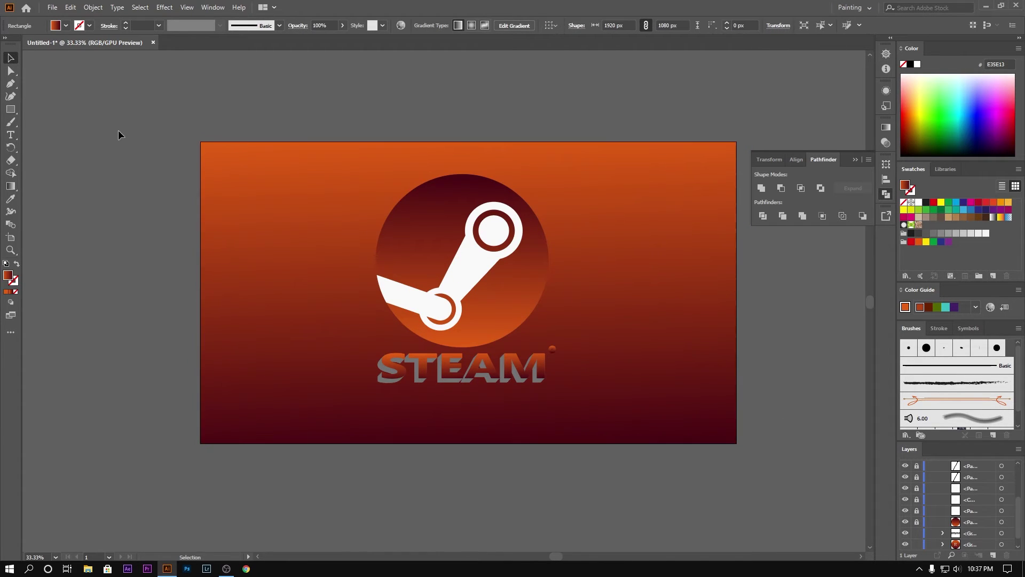
pyautogui.keyDown('alt'); pyautogui.scroll(5, 568, 338); pyautogui.keyUp('alt')
pyautogui.keyDown('alt'); pyautogui.scroll(-5, 627, 307); pyautogui.keyUp('alt')
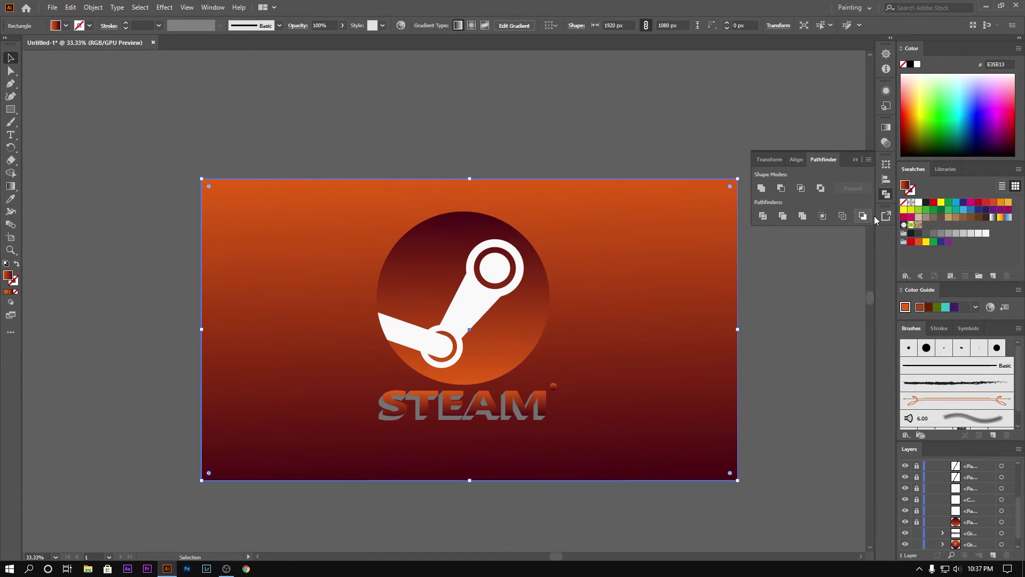
pyautogui.click(884, 129)
pyautogui.click(830, 140)
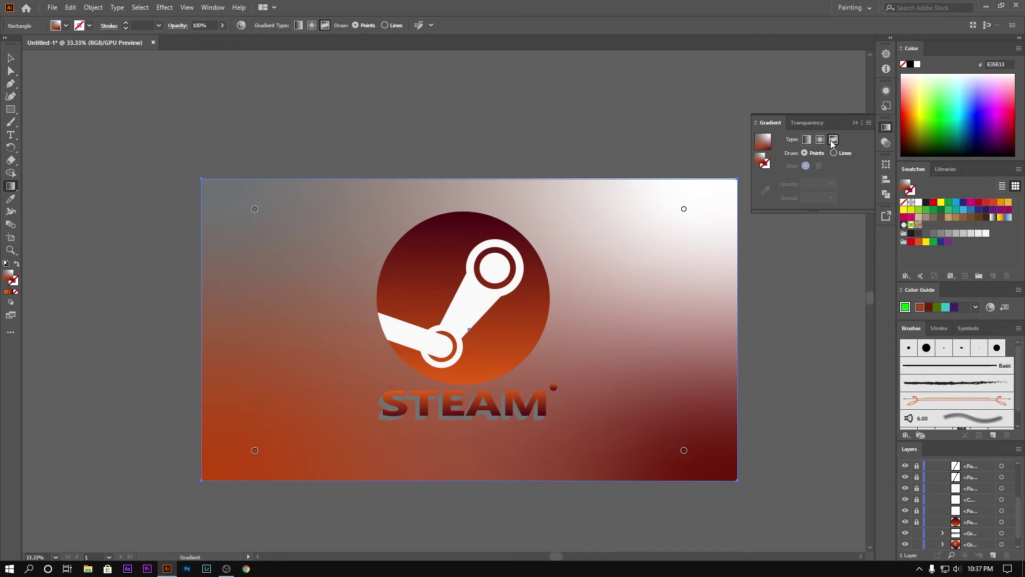
# Reposition the gradient points, making the upper-right point orange and the top-left yellow
pyautogui.moveTo(683, 453)
pyautogui.mouseDown()
pyautogui.moveTo(698, 235)
pyautogui.moveTo(671, 451)
pyautogui.moveTo(651, 415)
pyautogui.mouseUp()
pyautogui.moveTo(698, 235); pyautogui.dragTo(678, 267)
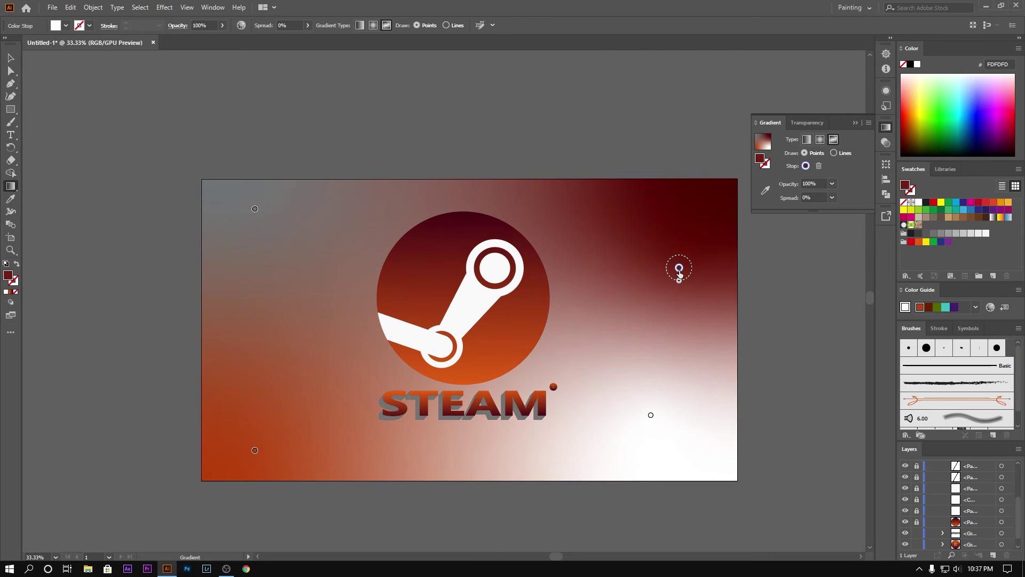
pyautogui.doubleClick(679, 267)
pyautogui.moveTo(613, 308); pyautogui.dragTo(678, 309)
pyautogui.moveTo(597, 325); pyautogui.dragTo(616, 325)
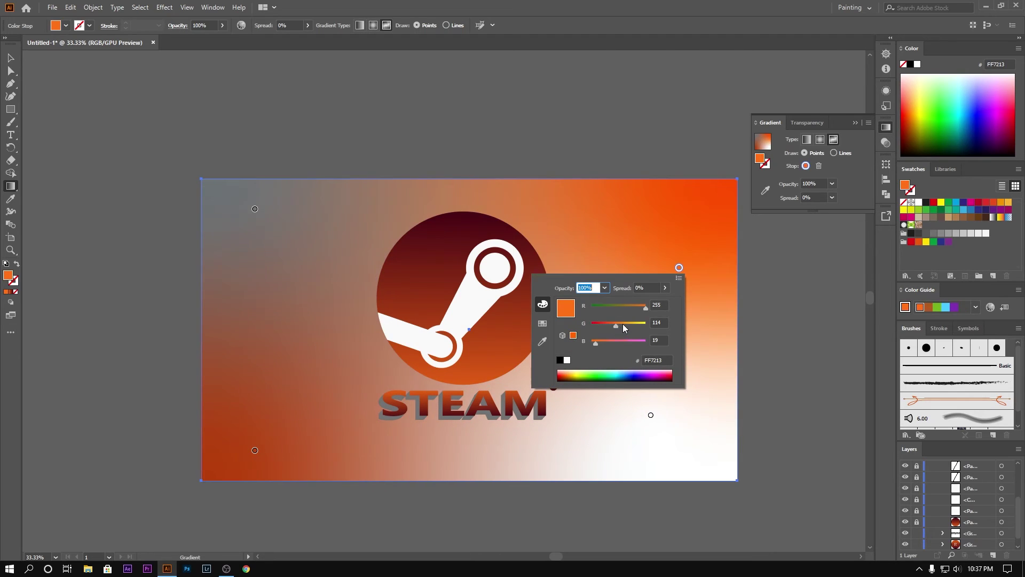
pyautogui.doubleClick(254, 209)
pyautogui.moveTo(192, 265); pyautogui.dragTo(207, 267)
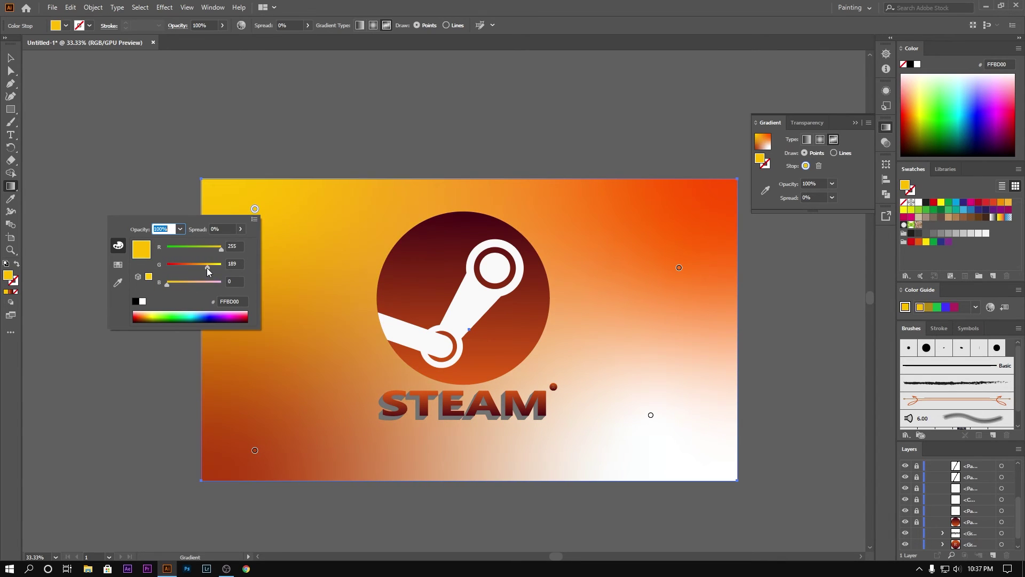
pyautogui.click(277, 254)
# Set the bottom-left point to deep orange and the lower-right point to pale yellow
pyautogui.doubleClick(254, 450)
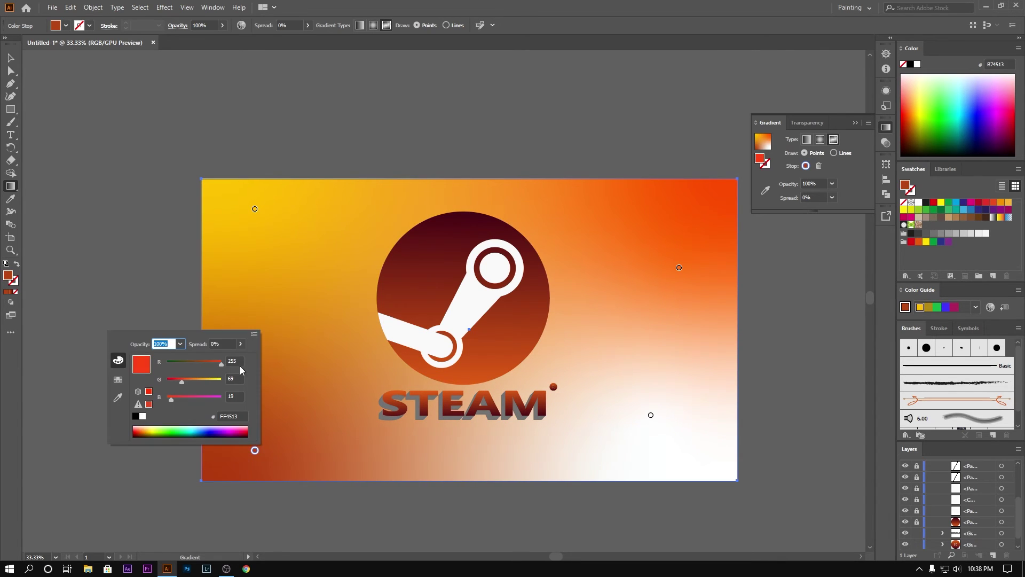
pyautogui.moveTo(203, 381); pyautogui.dragTo(167, 398)
pyautogui.moveTo(200, 382); pyautogui.dragTo(195, 382)
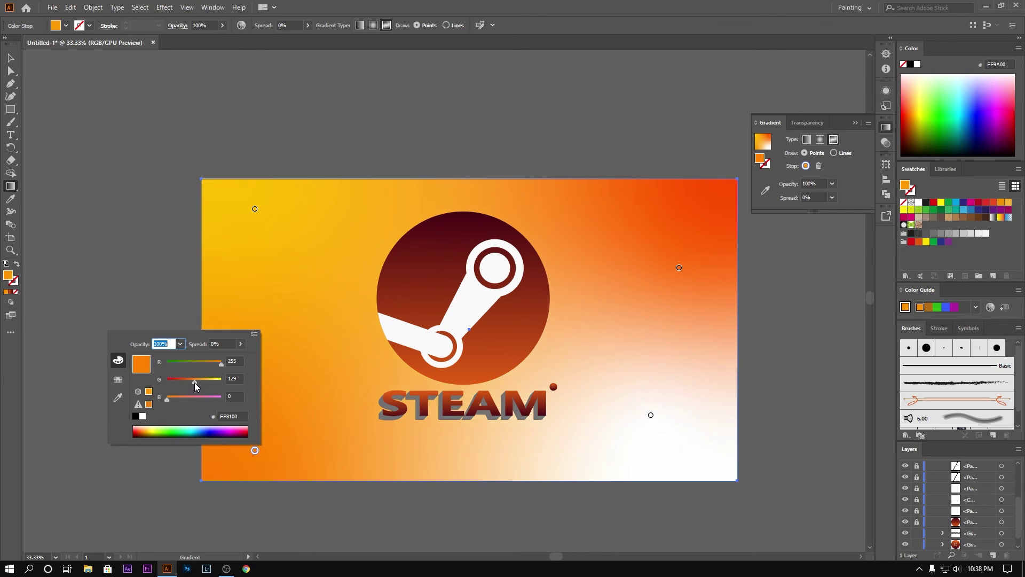
pyautogui.click(653, 427)
pyautogui.doubleClick(651, 415)
pyautogui.moveTo(630, 489); pyautogui.dragTo(591, 488)
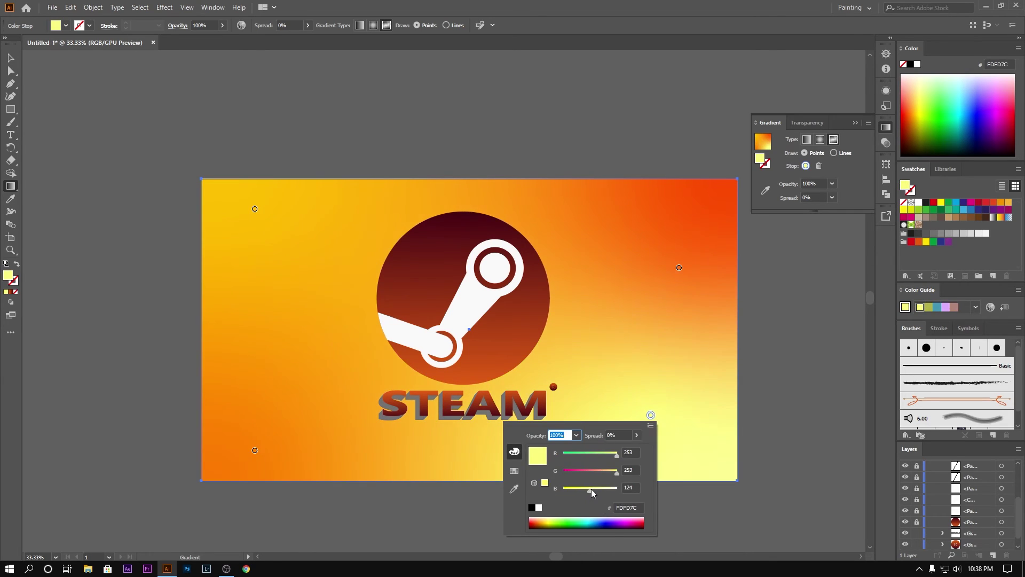
pyautogui.press('v')
pyautogui.click(532, 447)
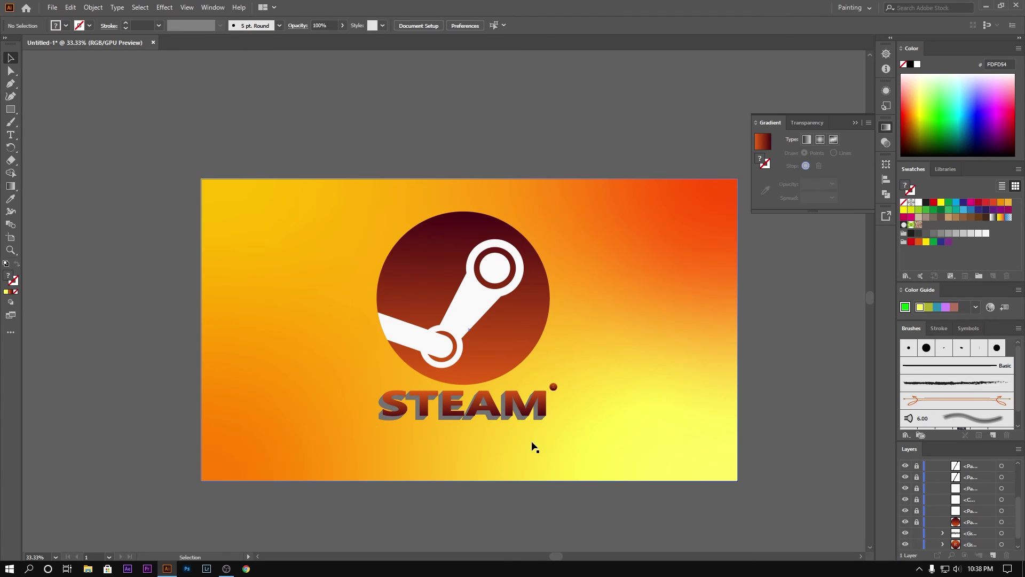
pyautogui.keyDown('alt'); pyautogui.scroll(1, 515, 444); pyautogui.keyUp('alt')
# Lock the background layers, paste a copy of the Steam circle behind it, and enlarge it
pyautogui.keyDown('alt'); pyautogui.scroll(-1, 480, 390); pyautogui.keyUp('alt')
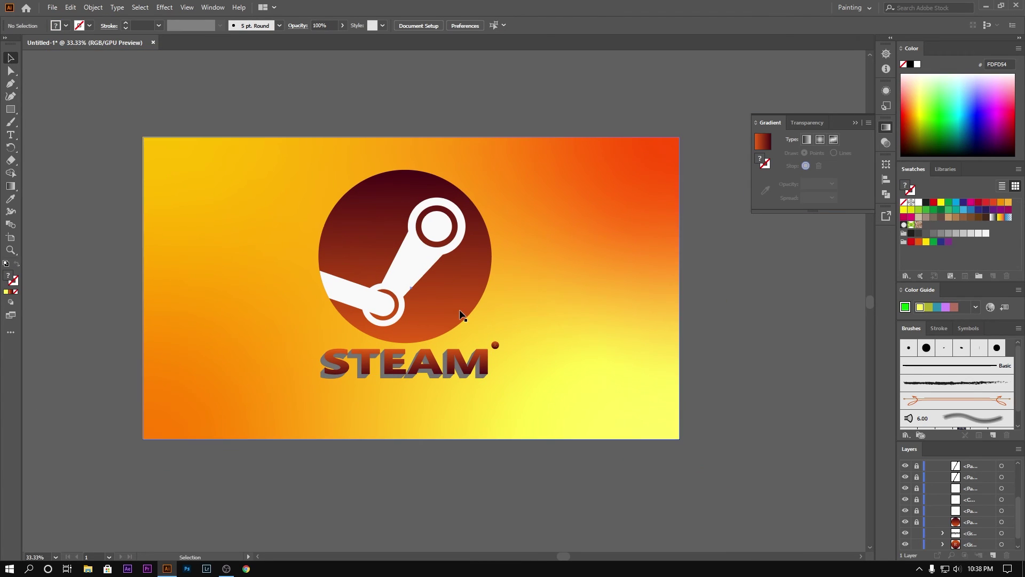
pyautogui.scroll(-1, 955, 507)
pyautogui.moveTo(917, 544); pyautogui.dragTo(916, 512)
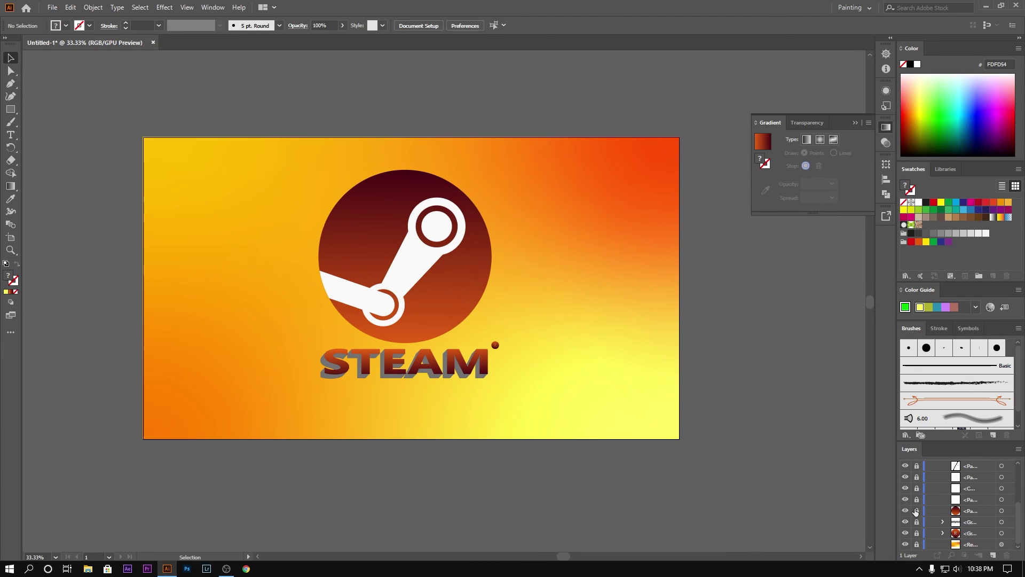
pyautogui.click(447, 302)
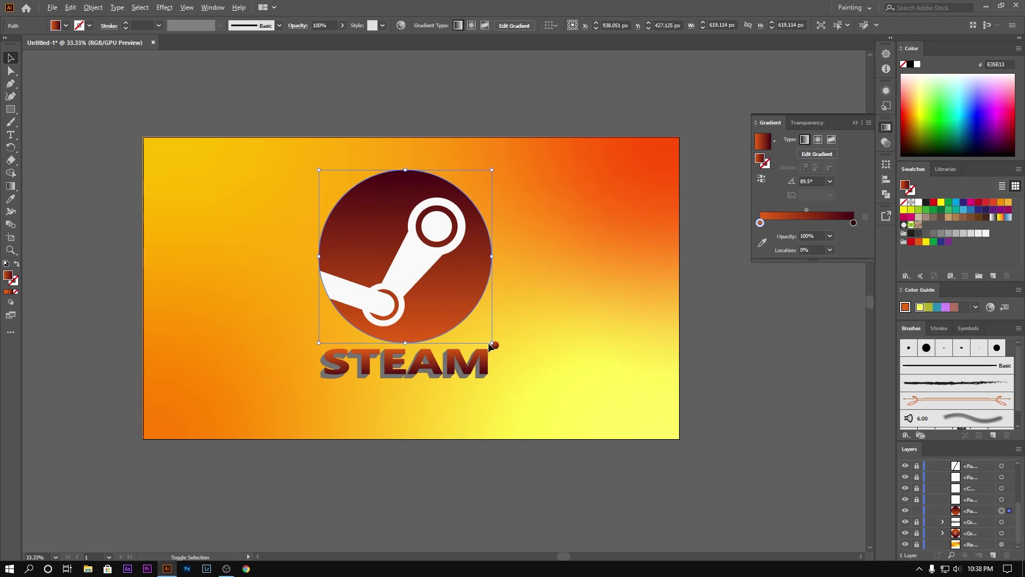
pyautogui.rightClick(424, 317)
pyautogui.click(75, 8)
pyautogui.click(74, 8)
pyautogui.click(94, 94)
pyautogui.moveTo(491, 343); pyautogui.dragTo(497, 350)
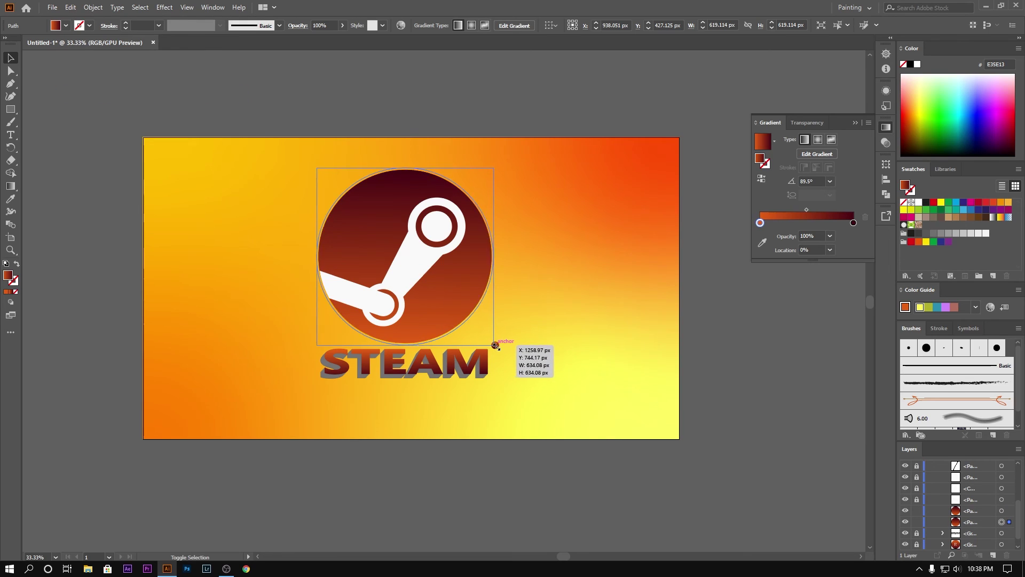
# Fill the copied circle white and resize it to 634 px
pyautogui.doubleClick(8, 275)
pyautogui.click(369, 202)
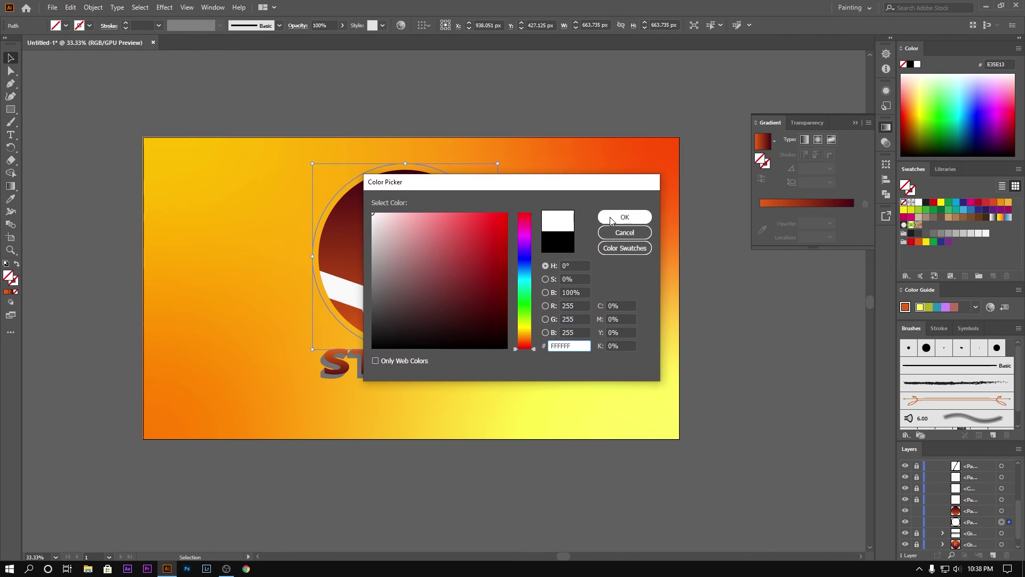
pyautogui.click(625, 217)
pyautogui.click(477, 330)
pyautogui.scroll(4, 324, 297)
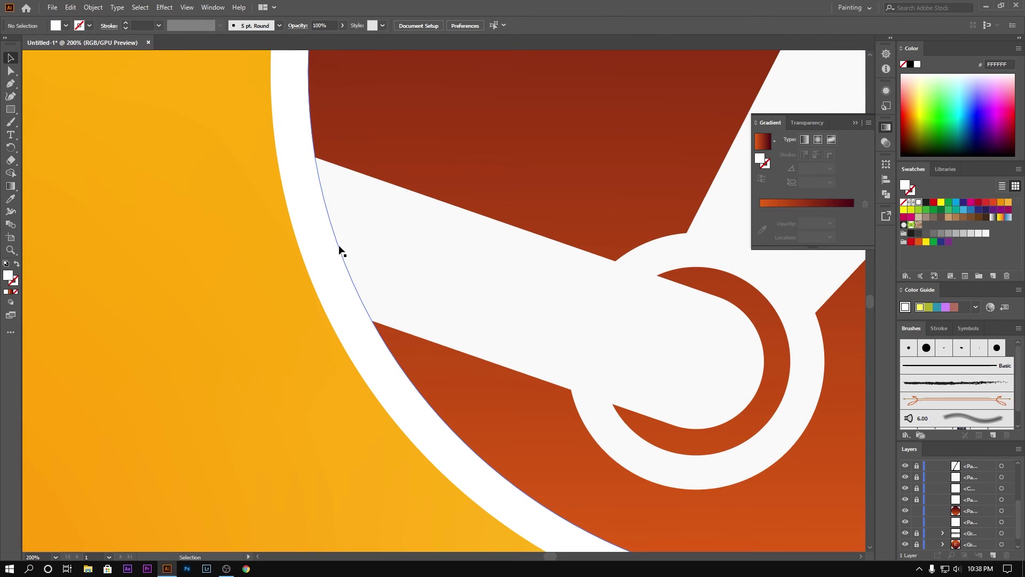
pyautogui.scroll(-5, 340, 250)
pyautogui.click(332, 267)
pyautogui.moveTo(502, 309); pyautogui.dragTo(504, 311)
pyautogui.scroll(4, 406, 309)
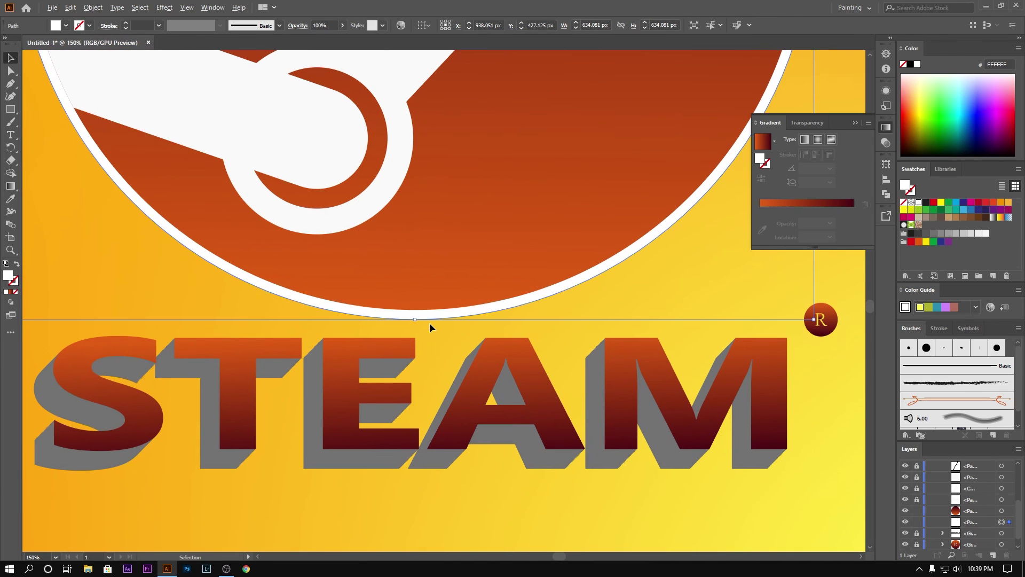